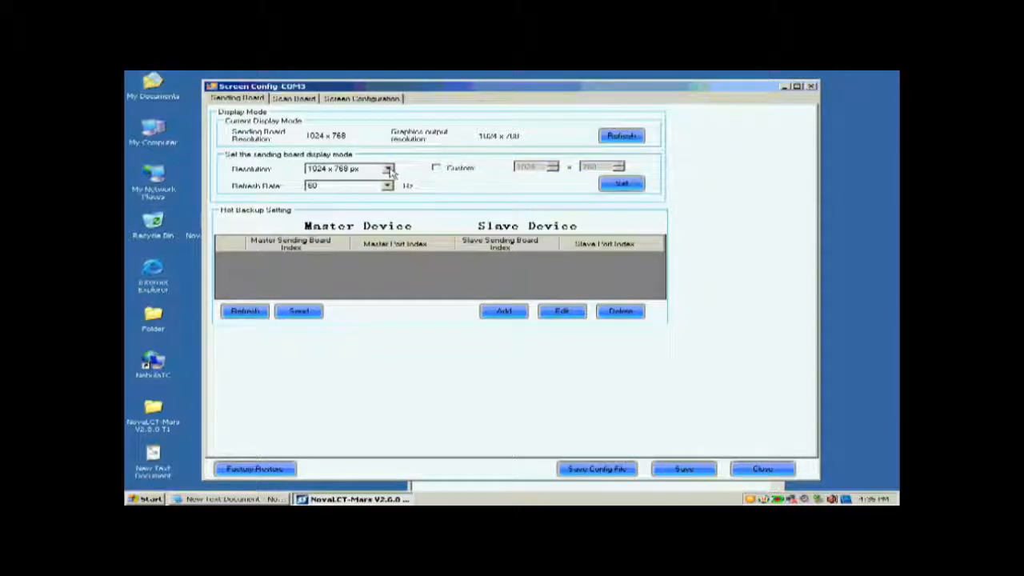
Step: Set the sending board display mode to 1024 x 768 px and apply it
left_click(388, 169)
left_click(367, 178)
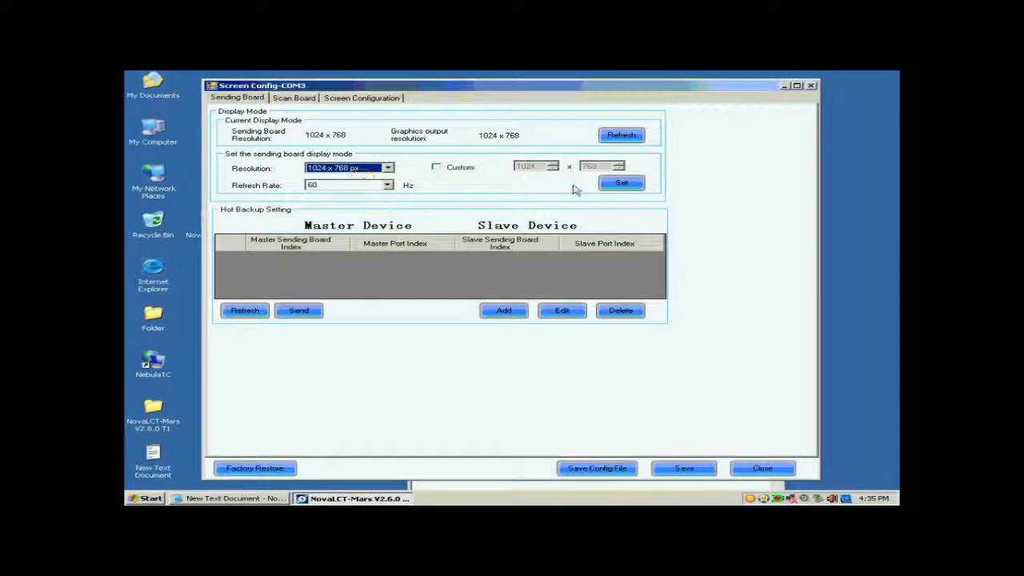
left_click(620, 184)
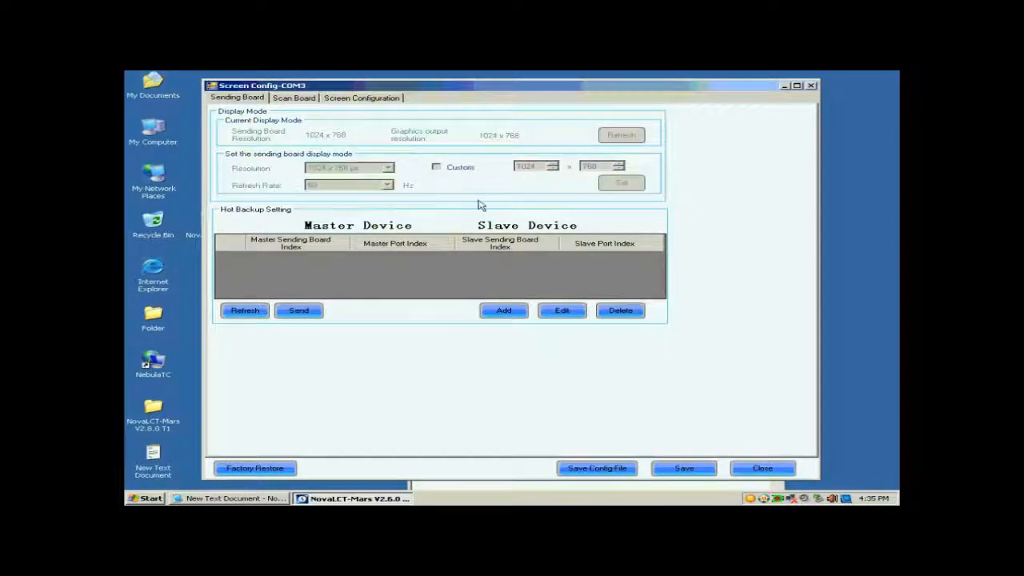
Step: Start the scan board's Smart Setting wizard with Option 1: Smart setting
left_click(287, 99)
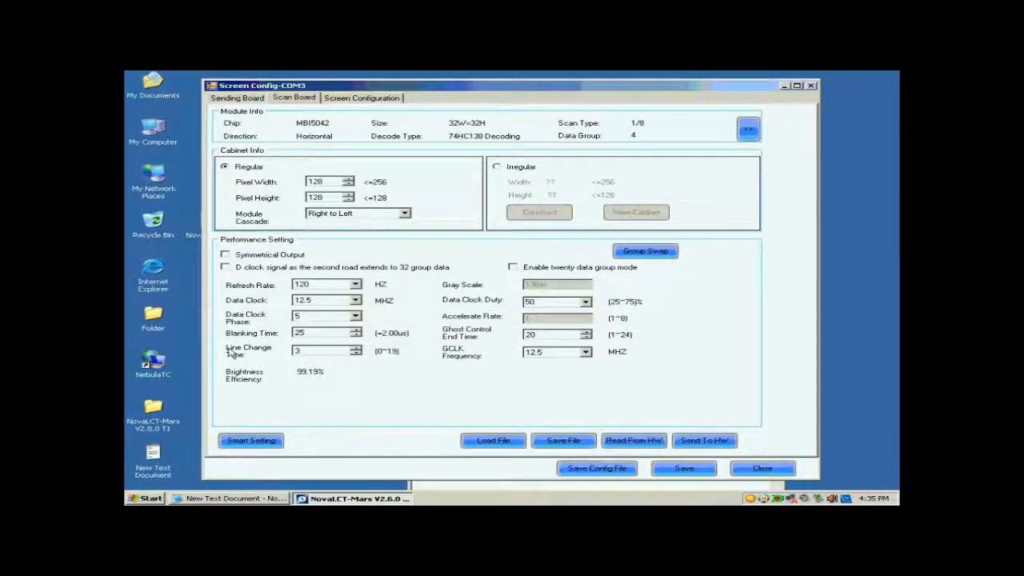
left_click(252, 441)
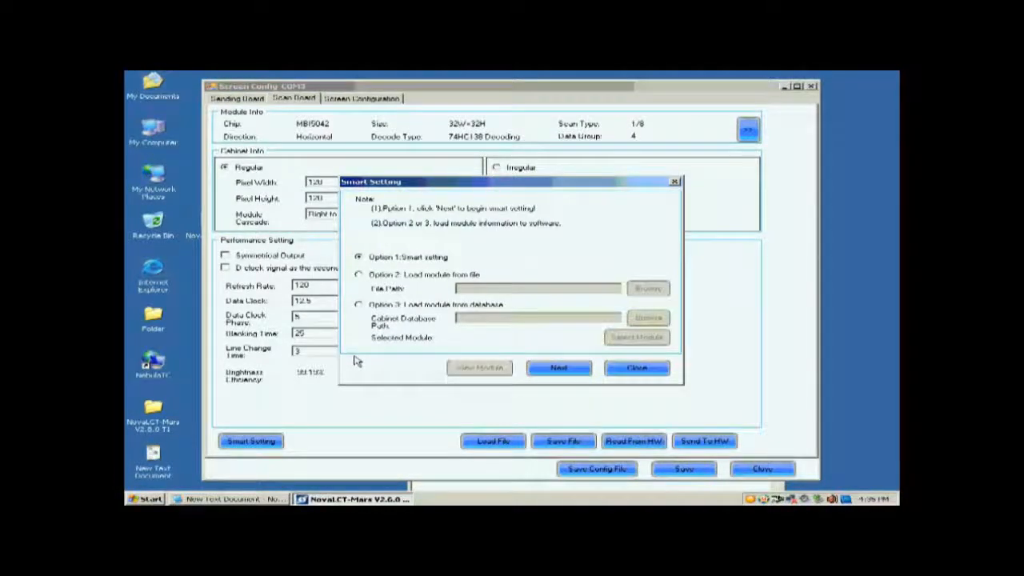
left_click(559, 365)
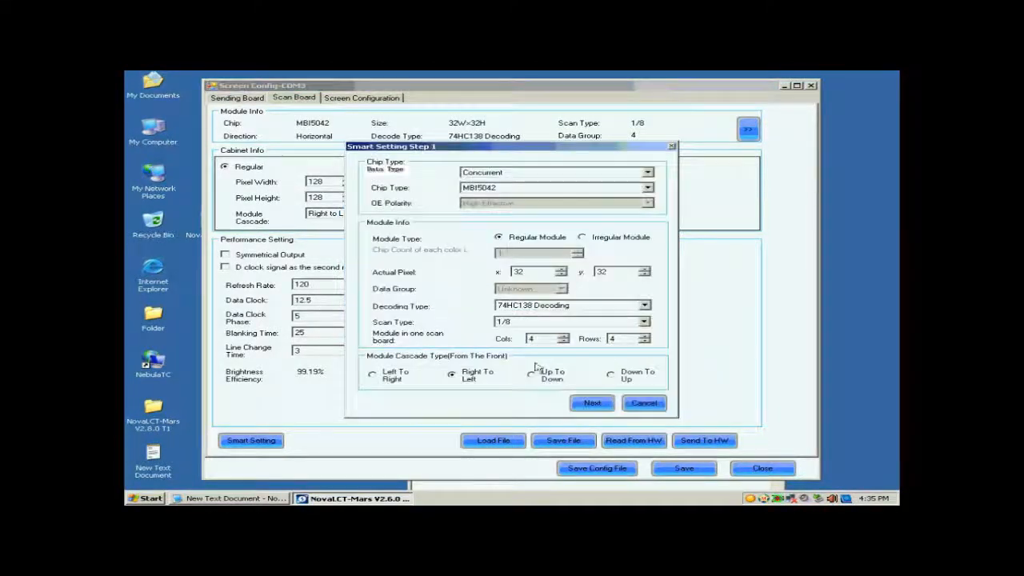
Step: Choose Concurrent as the data type and MBI5036 as the chip type
left_click(518, 172)
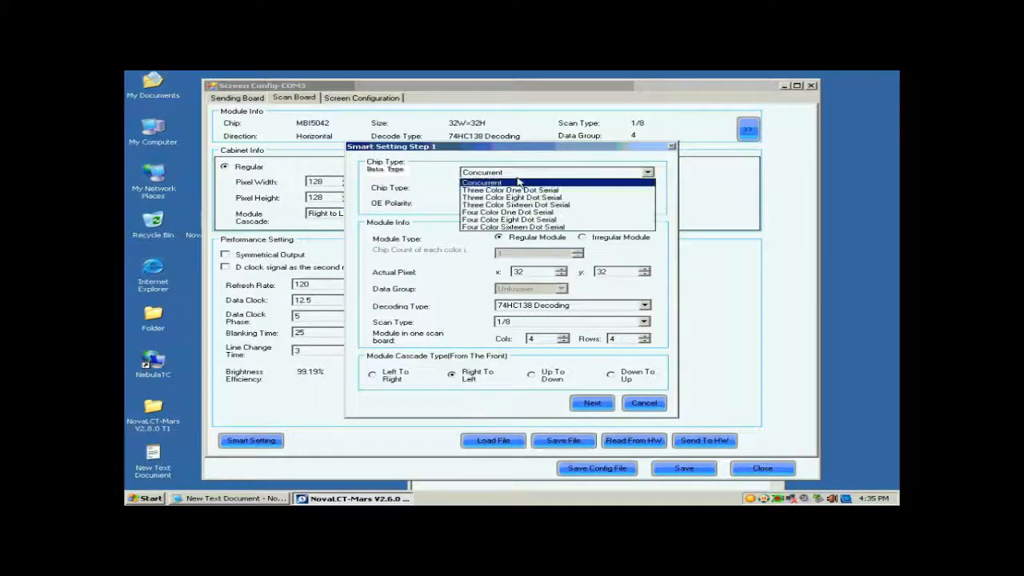
left_click(516, 183)
left_click(516, 189)
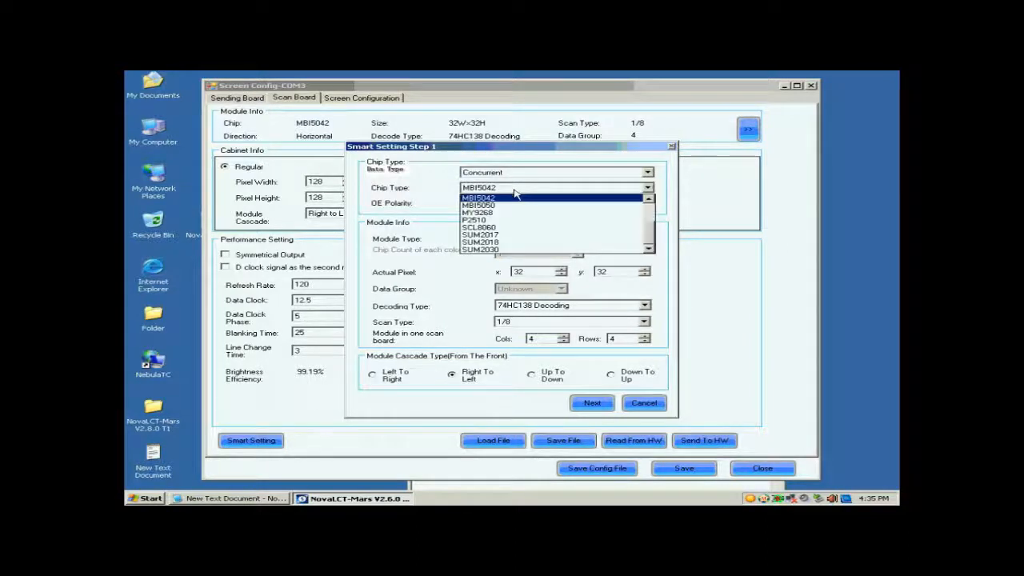
left_click_drag(649, 237, 648, 213)
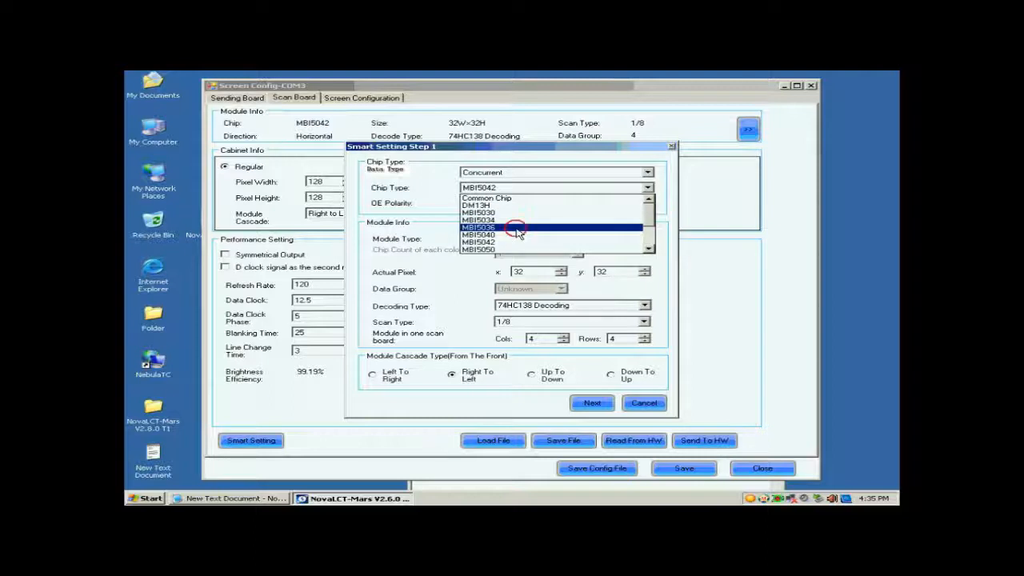
left_click(518, 229)
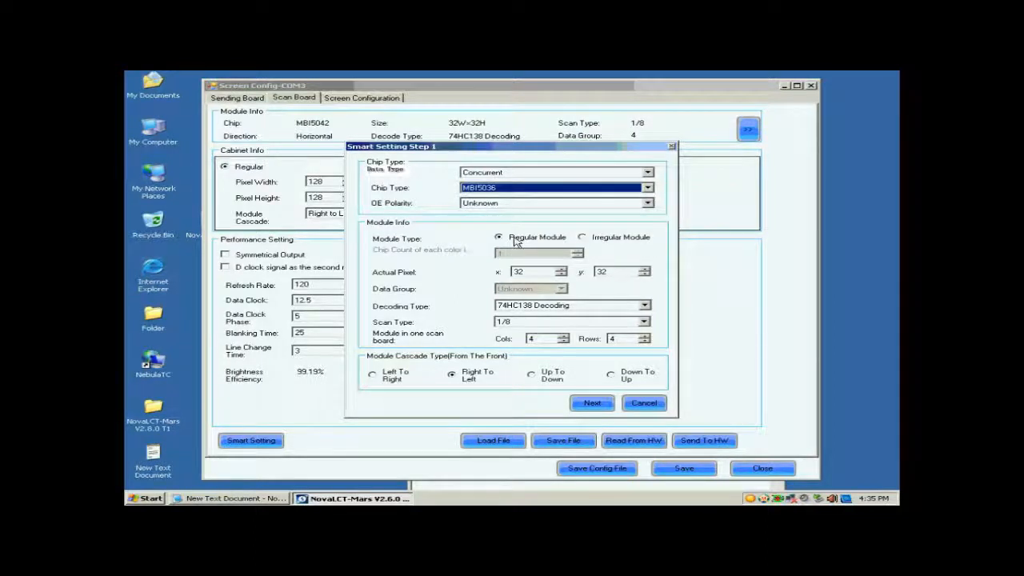
Step: Define a Regular Module of 32 by 32 actual pixels with 74HC138 Decoding
left_click(512, 238)
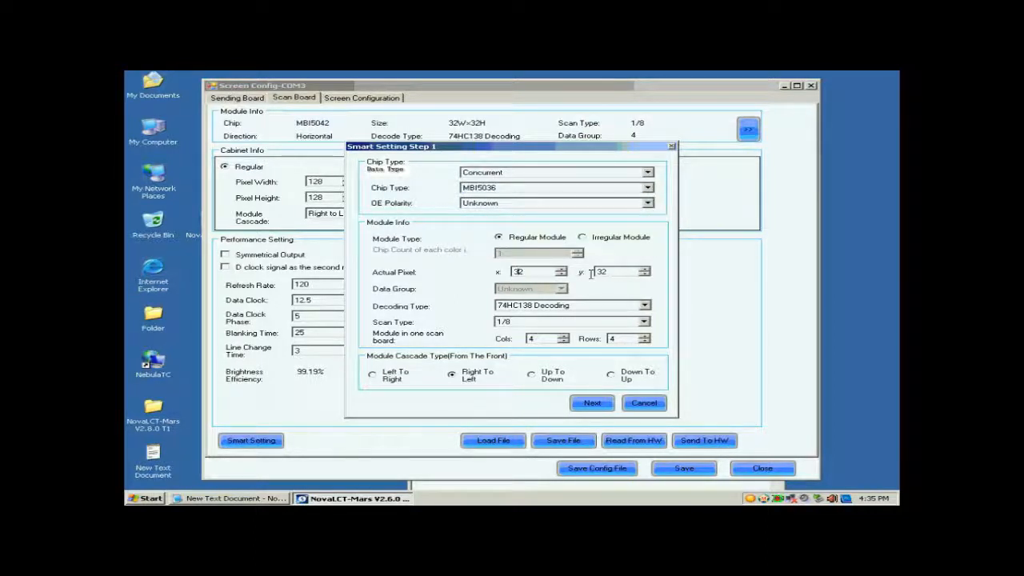
left_click(602, 273)
left_click(541, 310)
left_click(536, 316)
Step: Set the module's scan type to Unknown
left_click(530, 323)
left_click(532, 329)
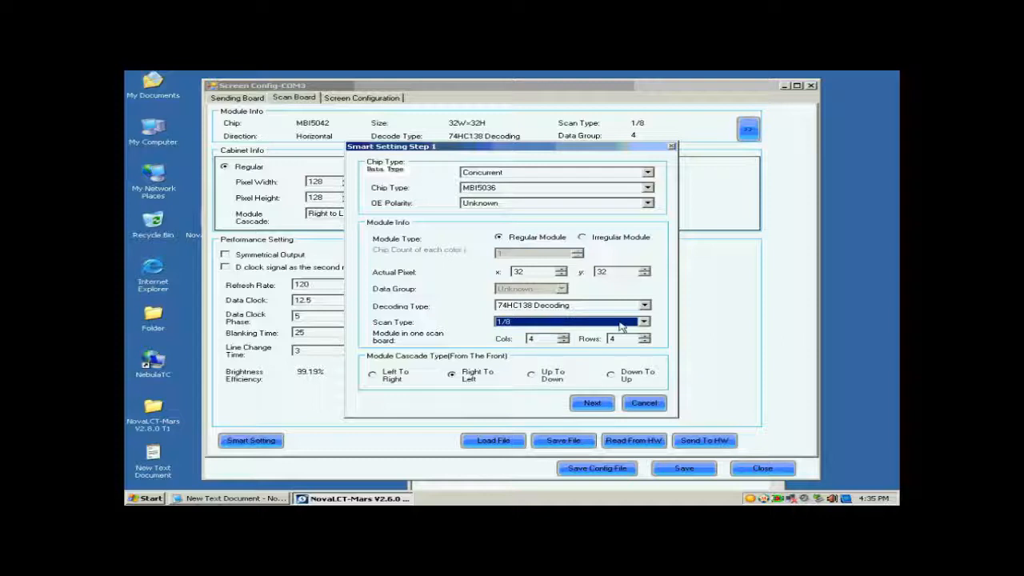
left_click(621, 324)
left_click(648, 366)
left_click(648, 366)
scroll(649, 366, "up", 3)
left_click(605, 336)
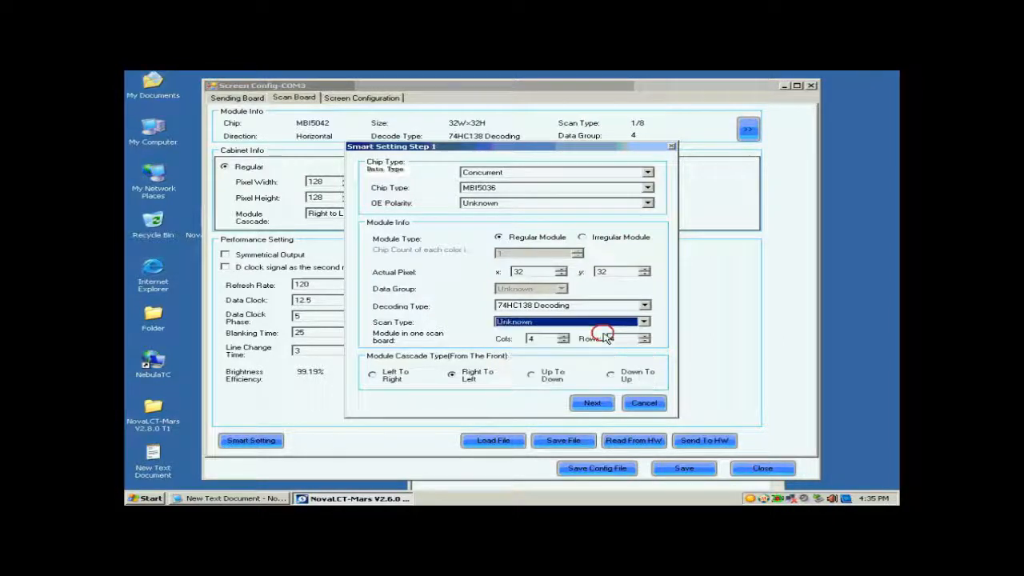
Step: Set the modules in one scan board to 1 column and 1 row, cascaded Right To Left, and continue the wizard
left_click_drag(554, 341, 516, 344)
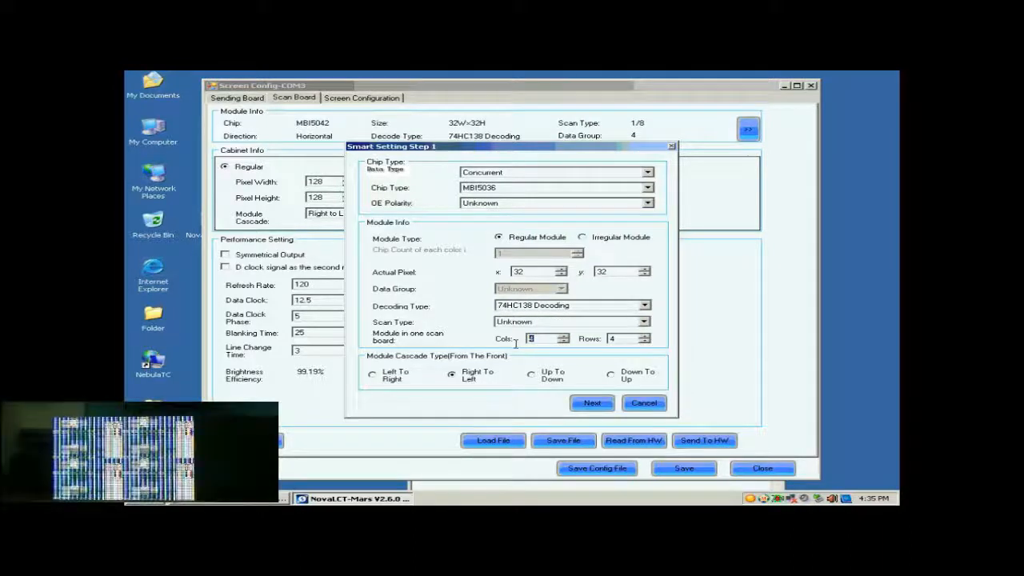
type("1")
double_click(616, 338)
type("1")
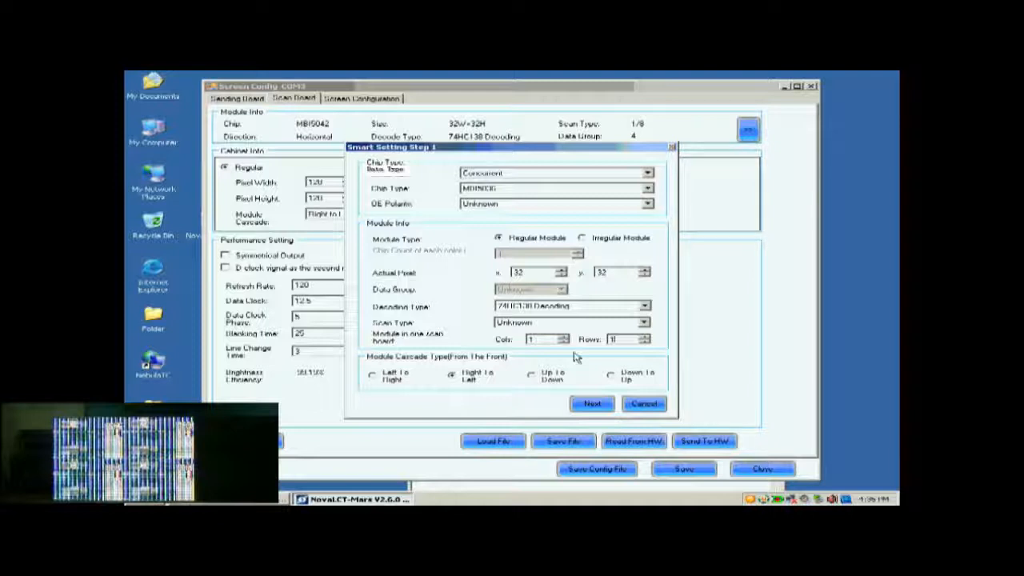
left_click(459, 375)
left_click(583, 402)
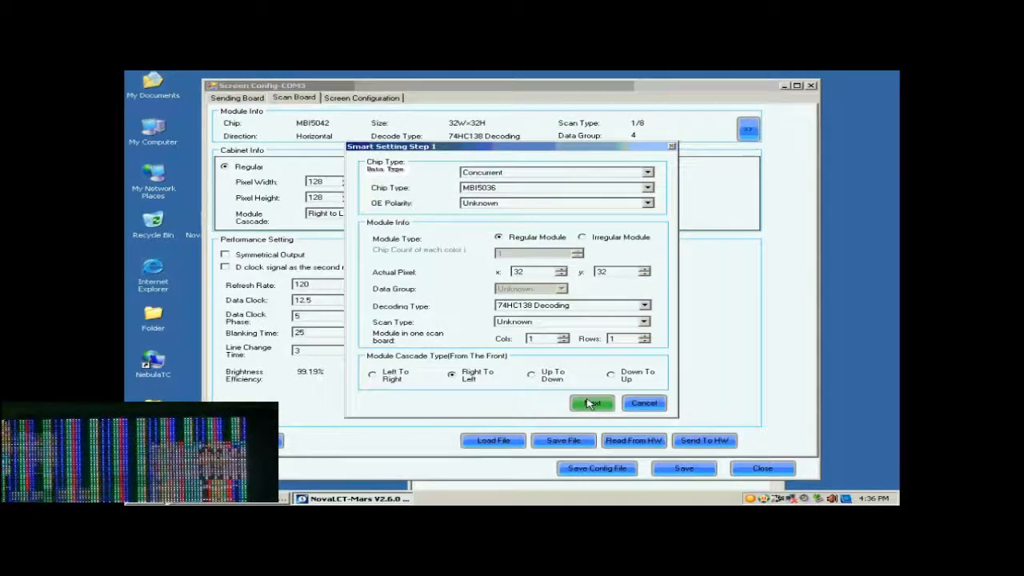
left_click(589, 406)
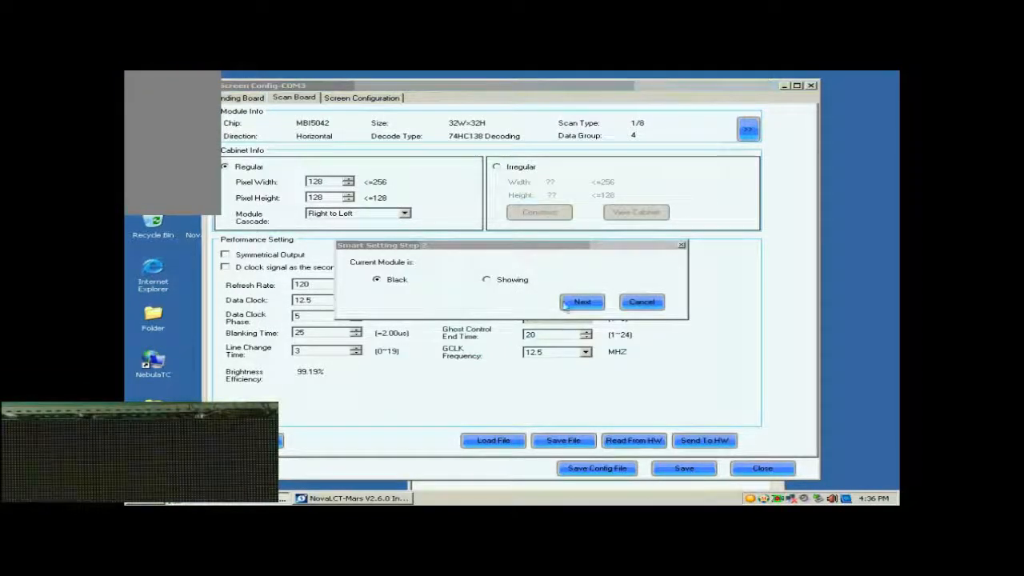
Step: Report the current module as Black, check color statuses 2 to 4, and accept Red A, Green, Blue and Red B Or Black
left_click(579, 302)
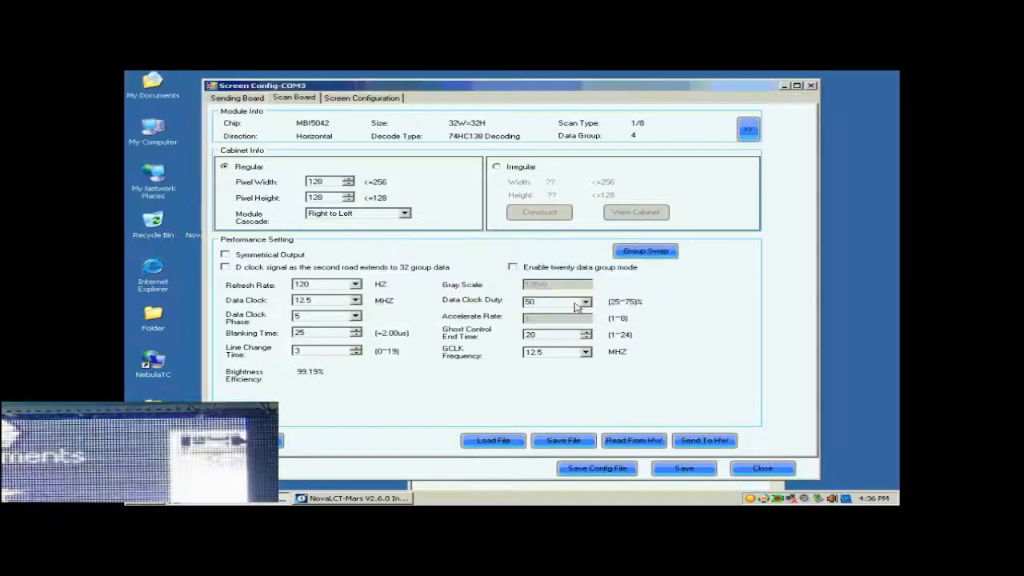
left_click(391, 280)
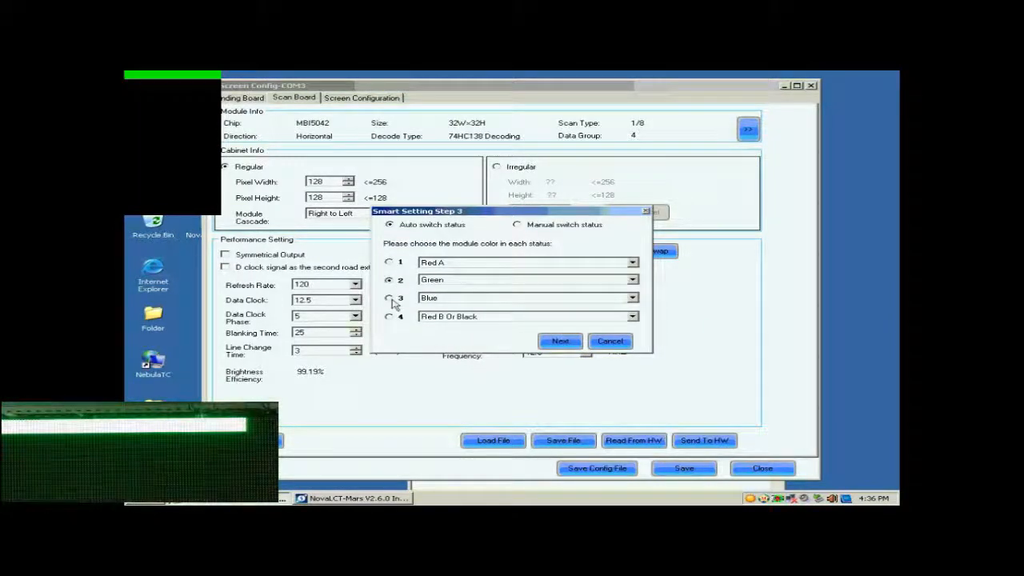
left_click(389, 298)
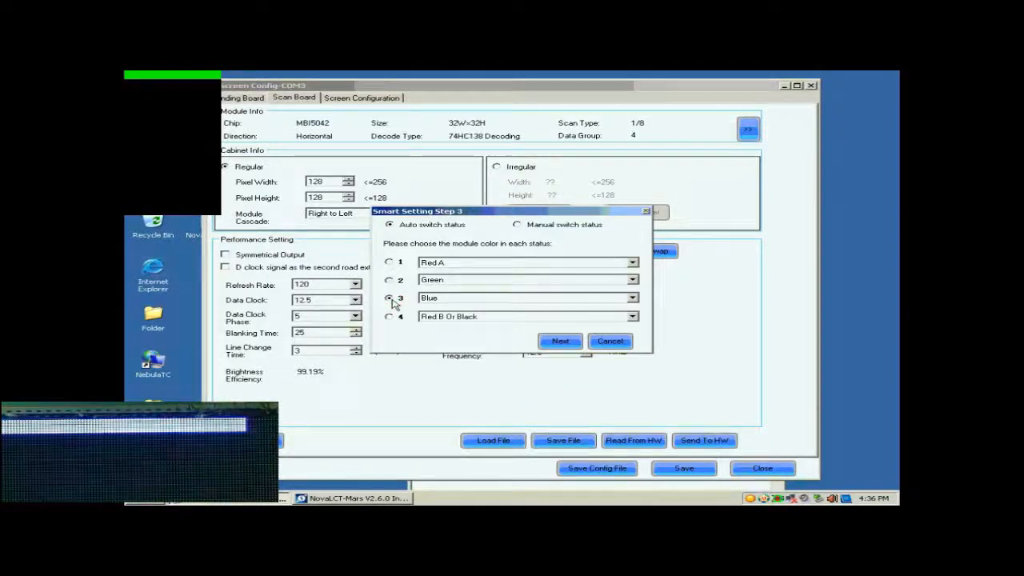
left_click(390, 318)
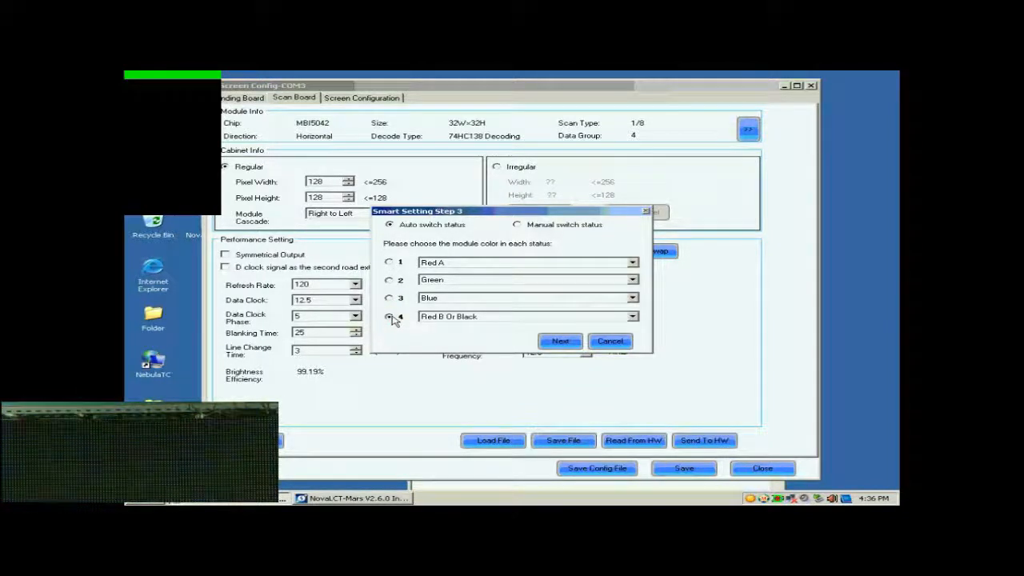
left_click(560, 340)
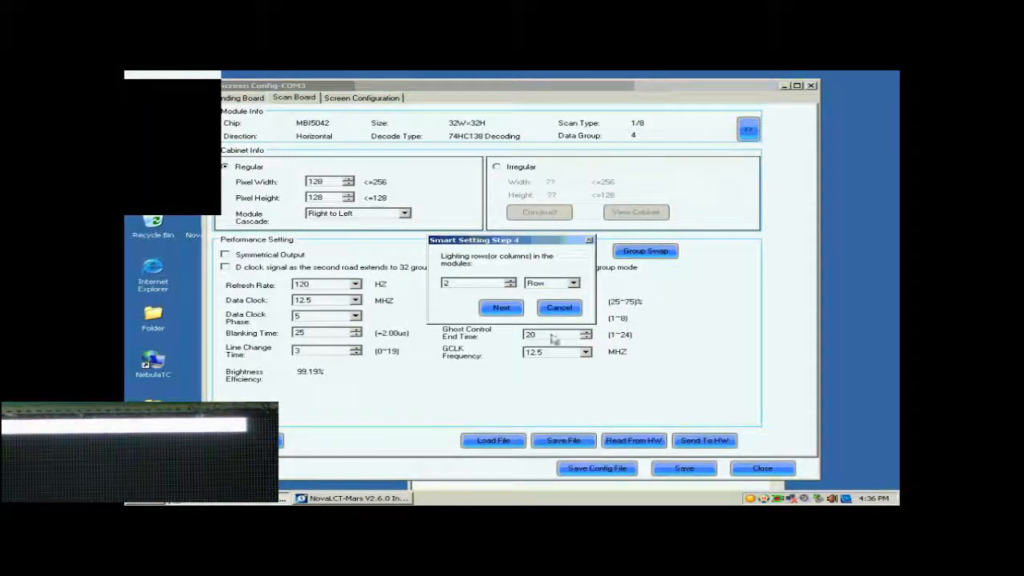
Step: Confirm 2 lighting rows in the modules for both Smart Setting Step 4 and Step 5
left_click_drag(469, 284, 408, 280)
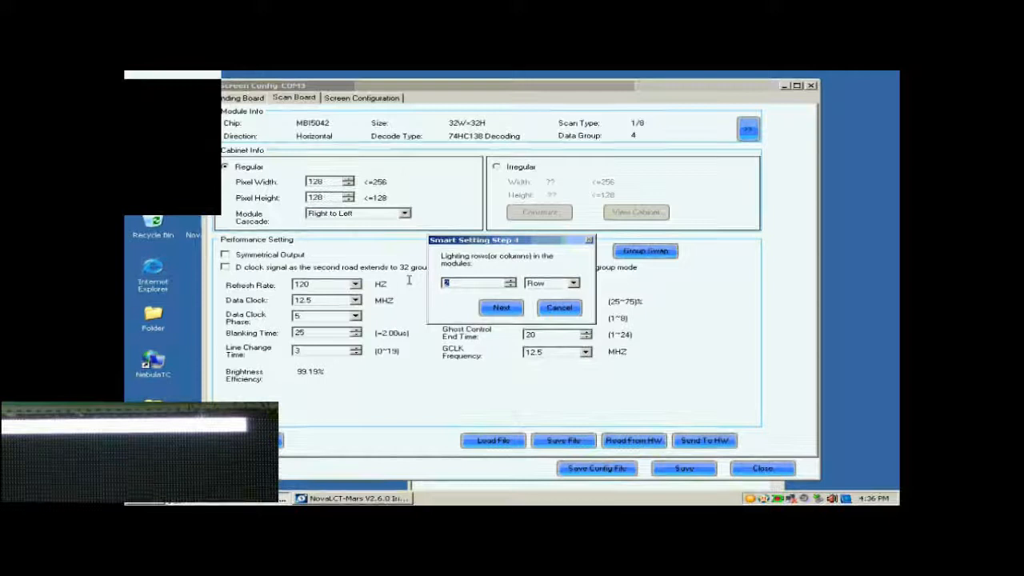
left_click(503, 308)
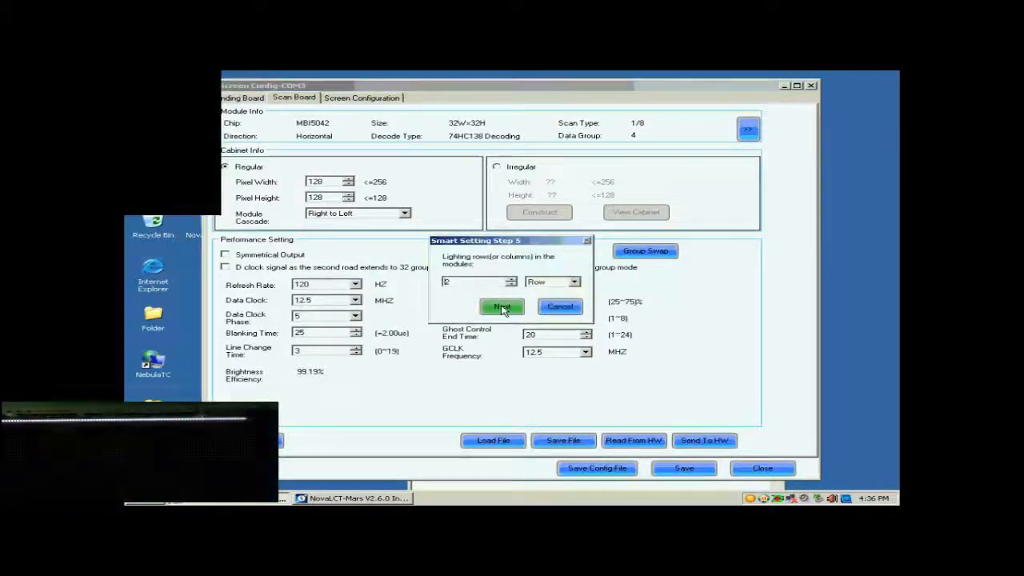
left_click_drag(488, 282, 431, 286)
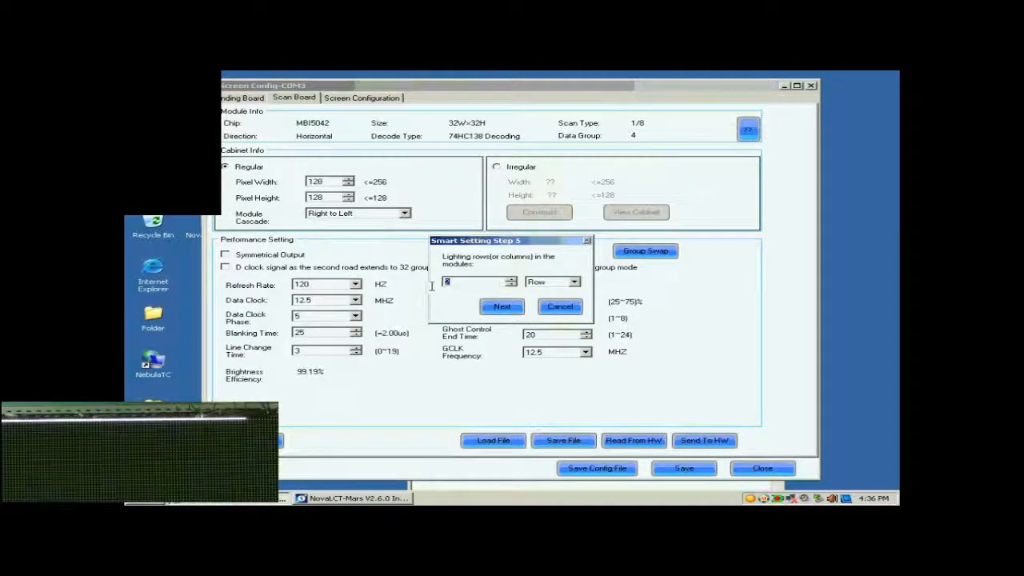
left_click(501, 308)
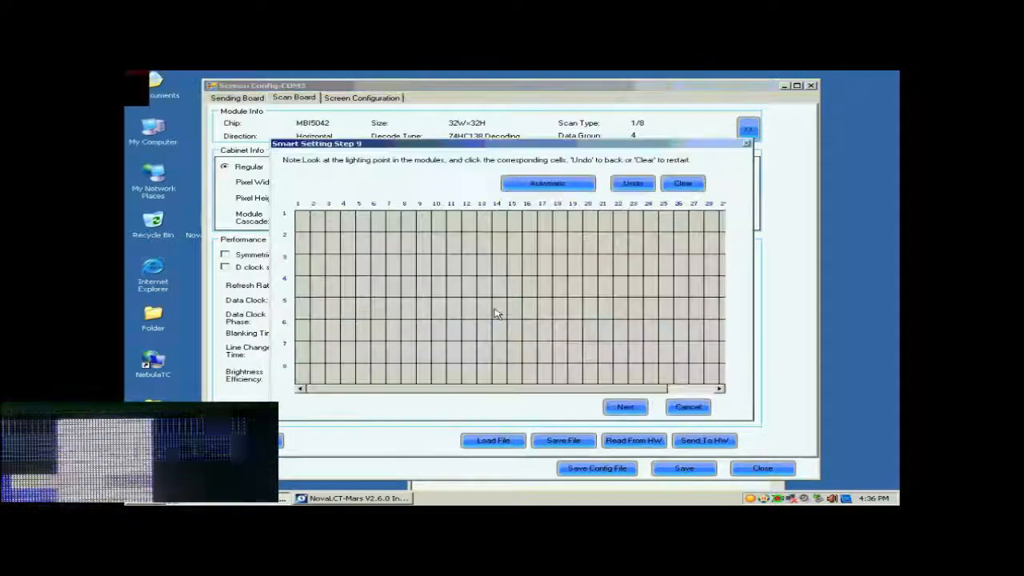
Step: Map the lighting points along row 1 from column 1 to 17, and fill the rest of the row automatically
left_click(306, 222)
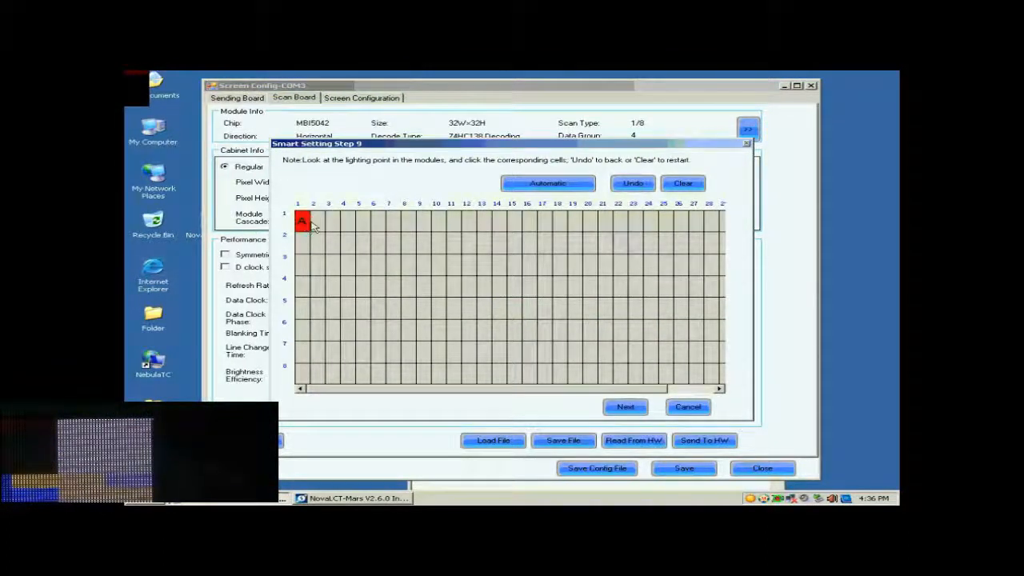
left_click(318, 222)
left_click(332, 222)
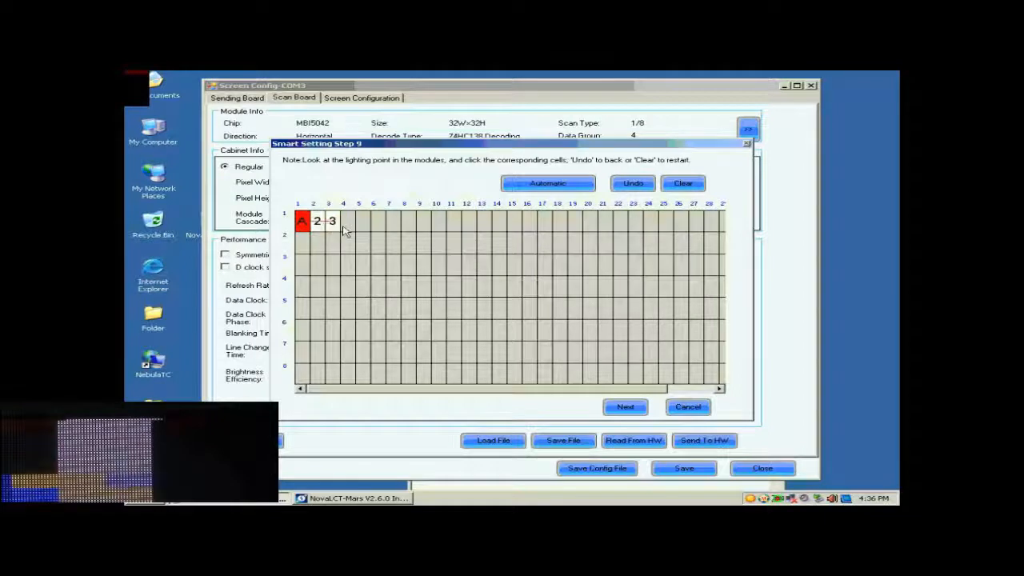
left_click(347, 226)
left_click(363, 226)
left_click(378, 227)
left_click(392, 226)
left_click(408, 225)
left_click(423, 225)
left_click(438, 225)
left_click(453, 225)
left_click(467, 225)
left_click(483, 226)
left_click(498, 225)
left_click(512, 226)
left_click(528, 226)
left_click(543, 225)
left_click(544, 186)
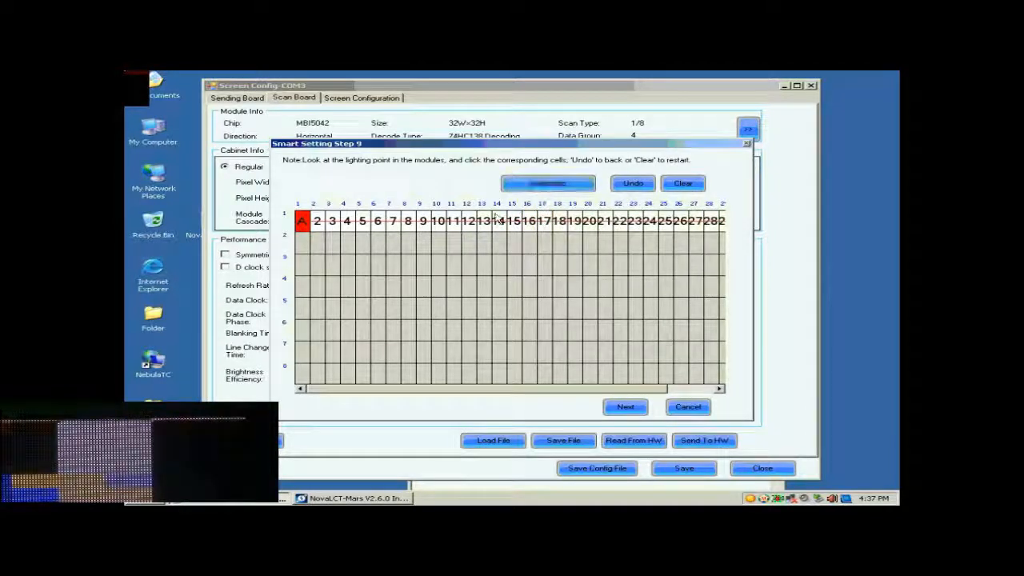
Step: Map the lighting points in column 1 for rows 2 to 8 and dismiss the notice
left_click(303, 243)
left_click(302, 264)
left_click(302, 285)
left_click(303, 307)
left_click(302, 330)
left_click(303, 352)
left_click(303, 372)
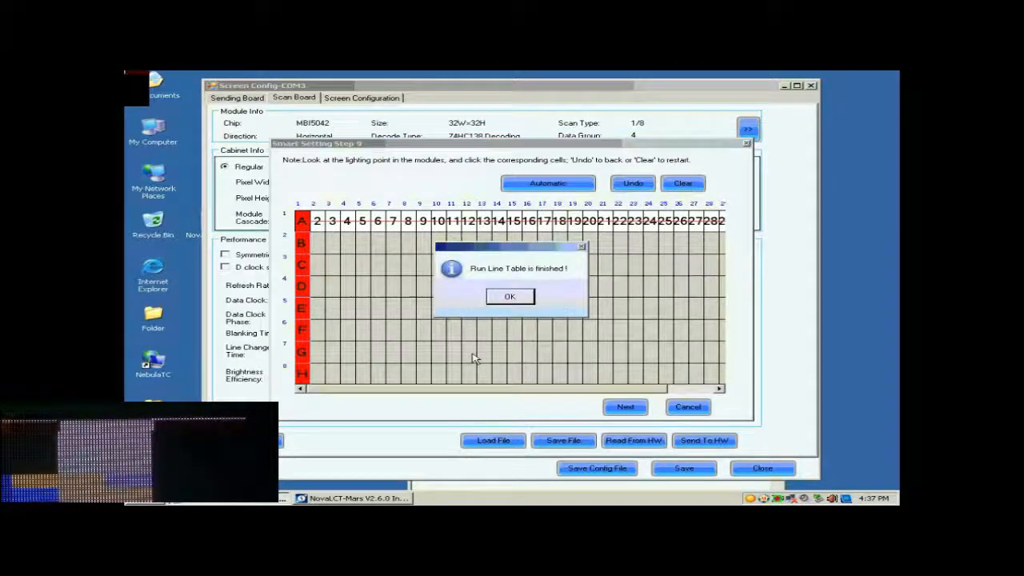
left_click(510, 298)
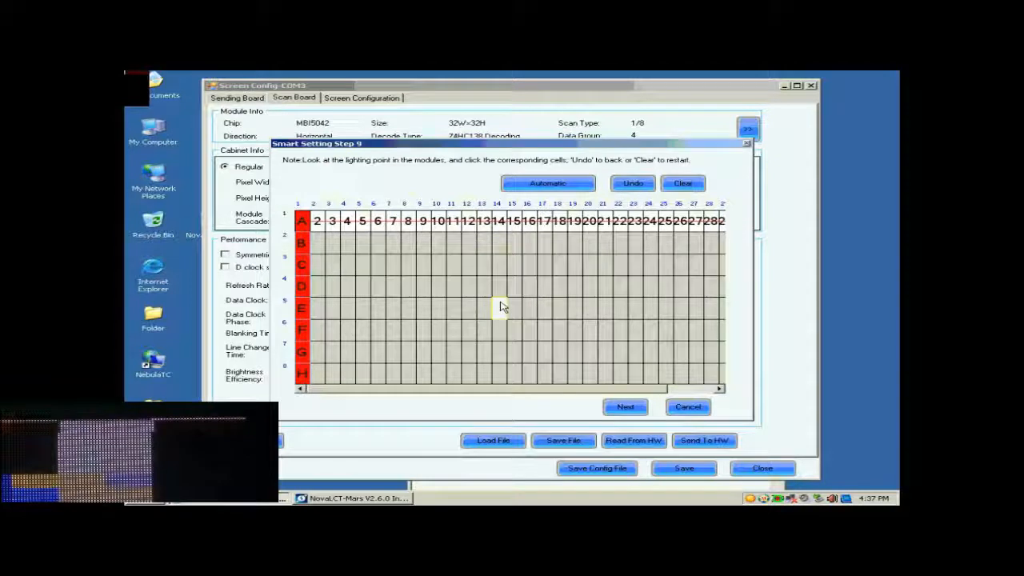
Step: Complete the Smart Setting wizard and finish without saving the module to a file or database
left_click(625, 409)
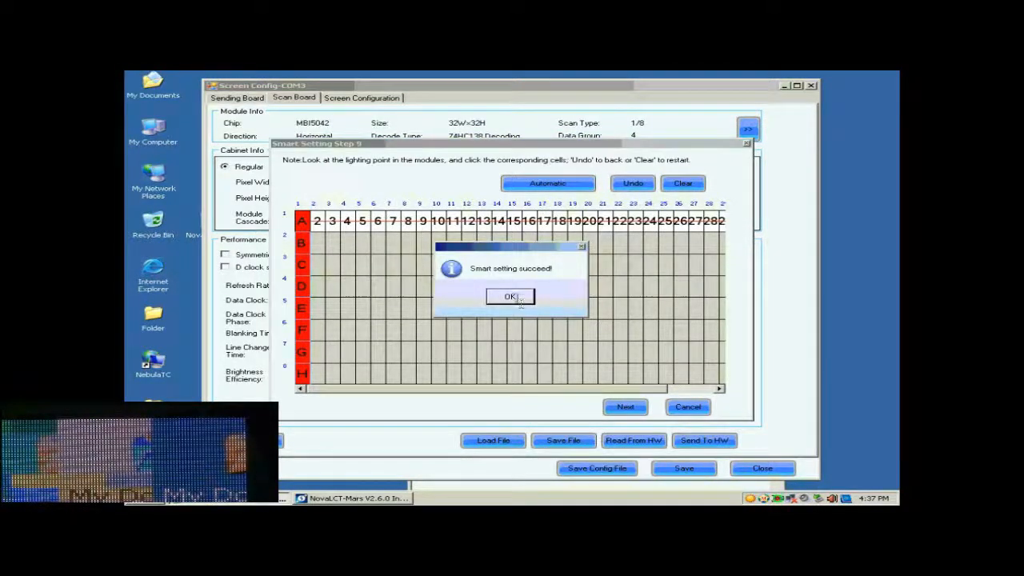
left_click(511, 297)
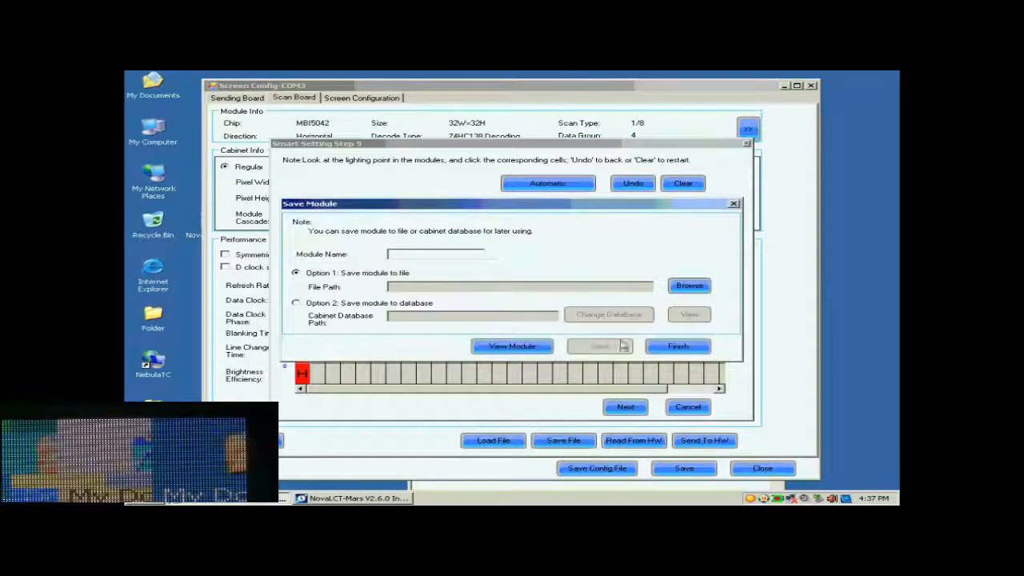
left_click(678, 350)
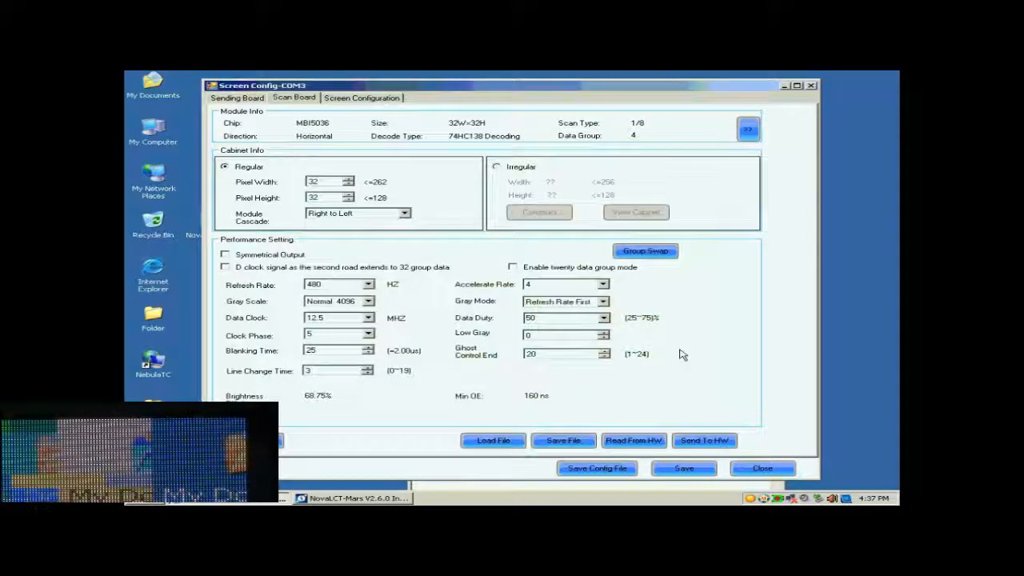
Step: Set the regular cabinet's pixel width and pixel height to 128 each
left_click(328, 183)
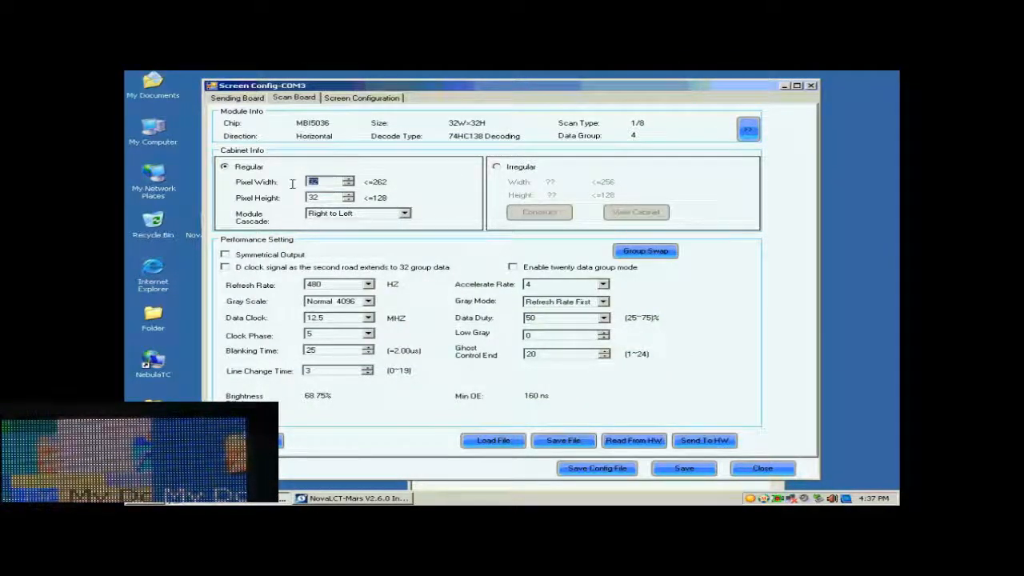
type("128")
key("Tab")
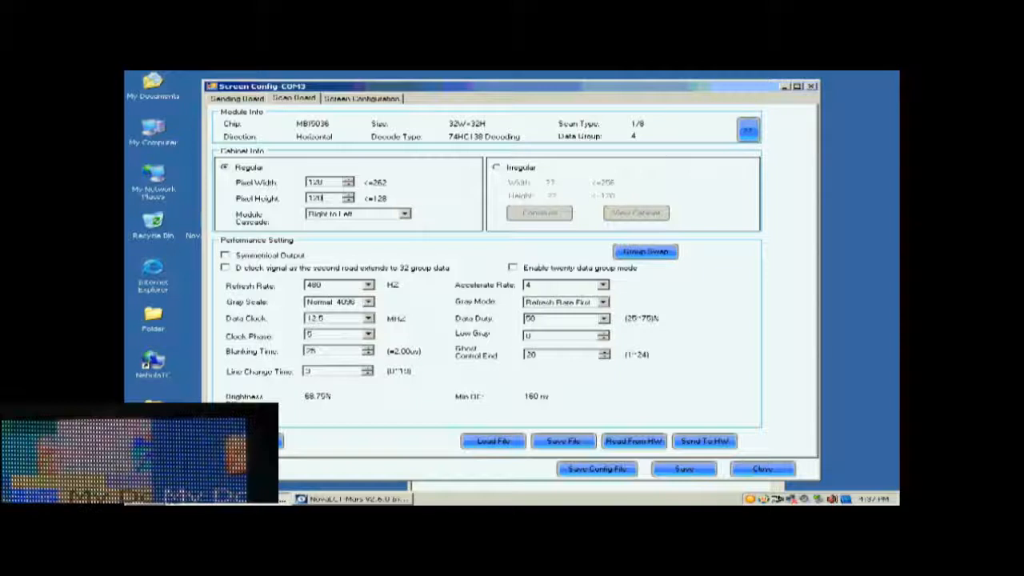
Step: Set the gray scale to Normal 16384, keep the gray mode at Refresh Rate First, and set the accelerate rate to 16
left_click(369, 300)
left_click(349, 357)
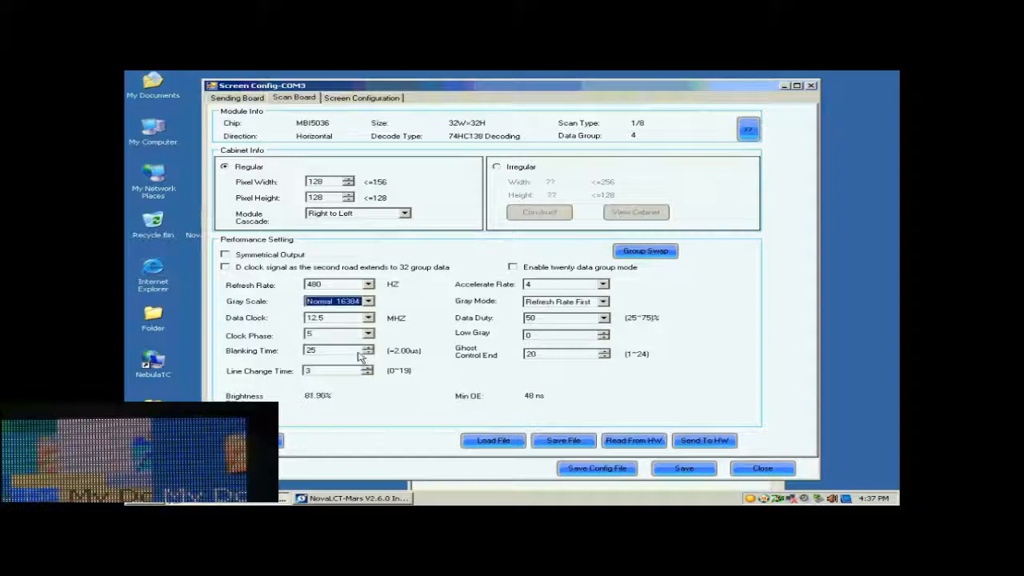
left_click(601, 302)
left_click(579, 322)
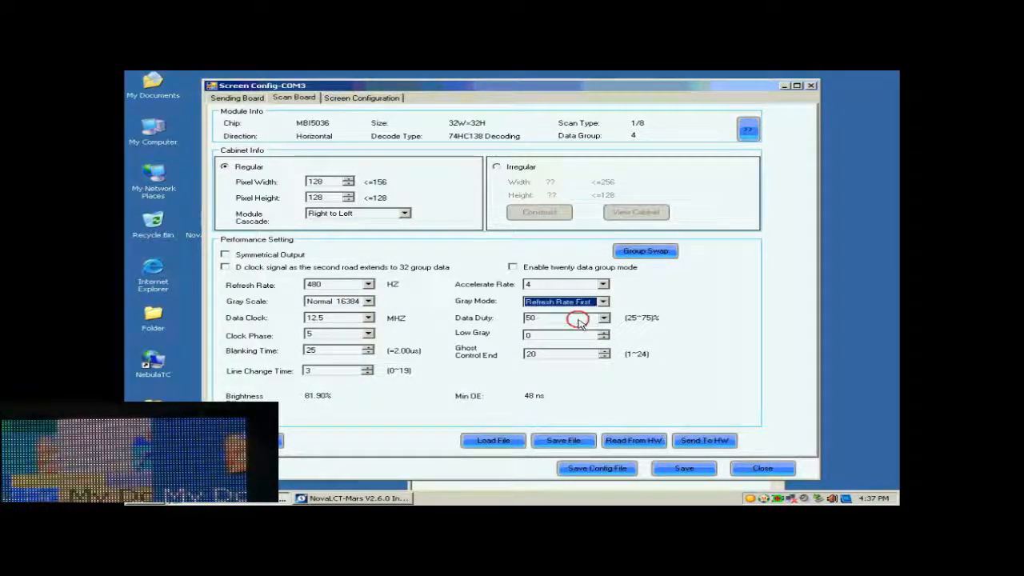
left_click(602, 284)
left_click(565, 324)
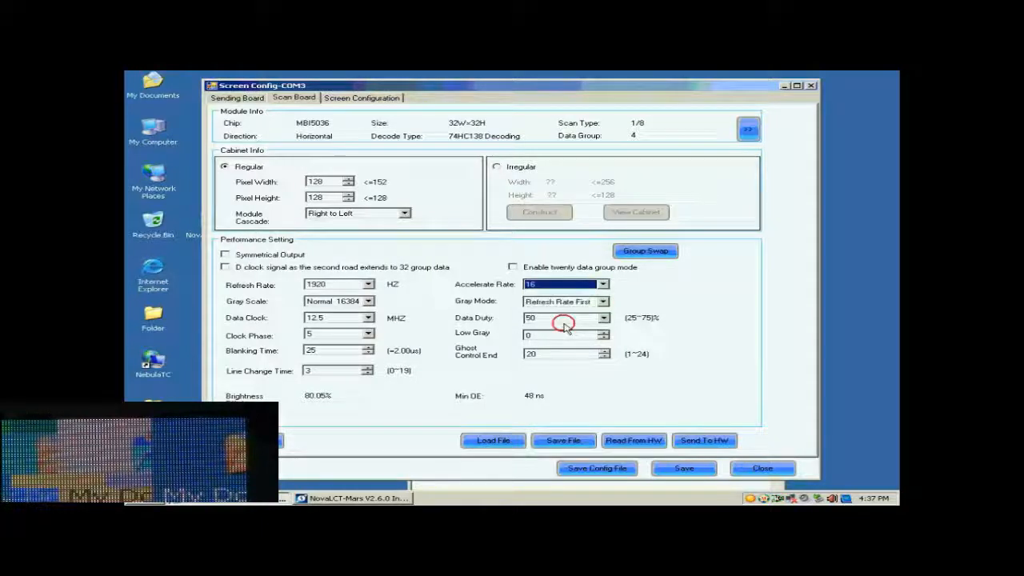
Step: Set the refresh rate to 2880 Hz and the data clock to 17.9 MHz
left_click(368, 286)
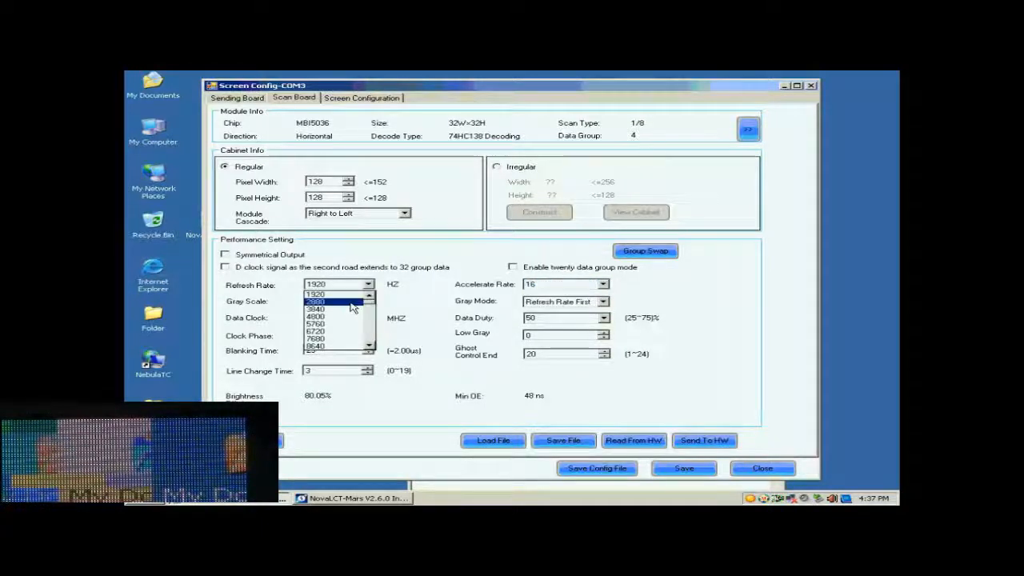
left_click(354, 302)
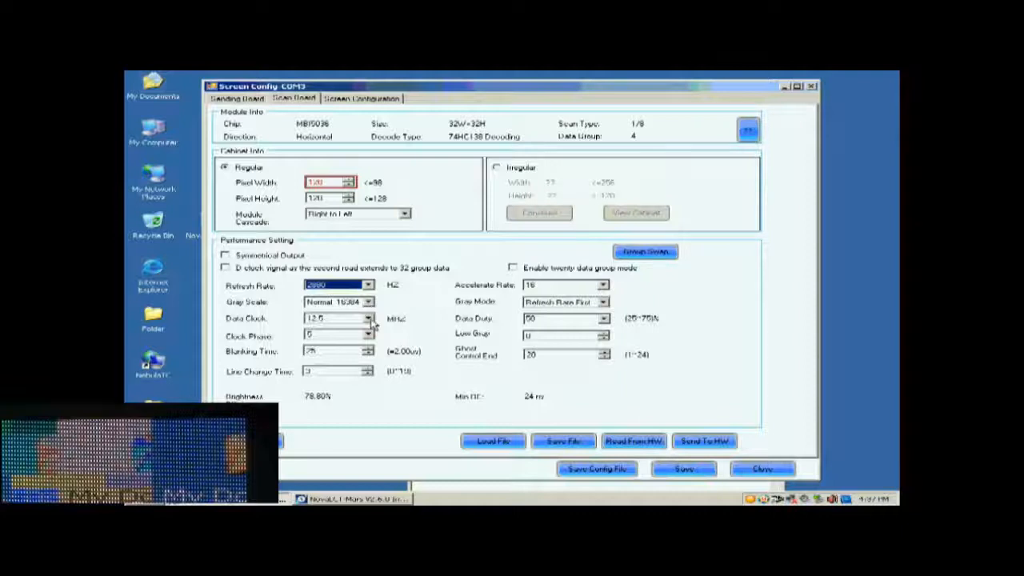
left_click(370, 319)
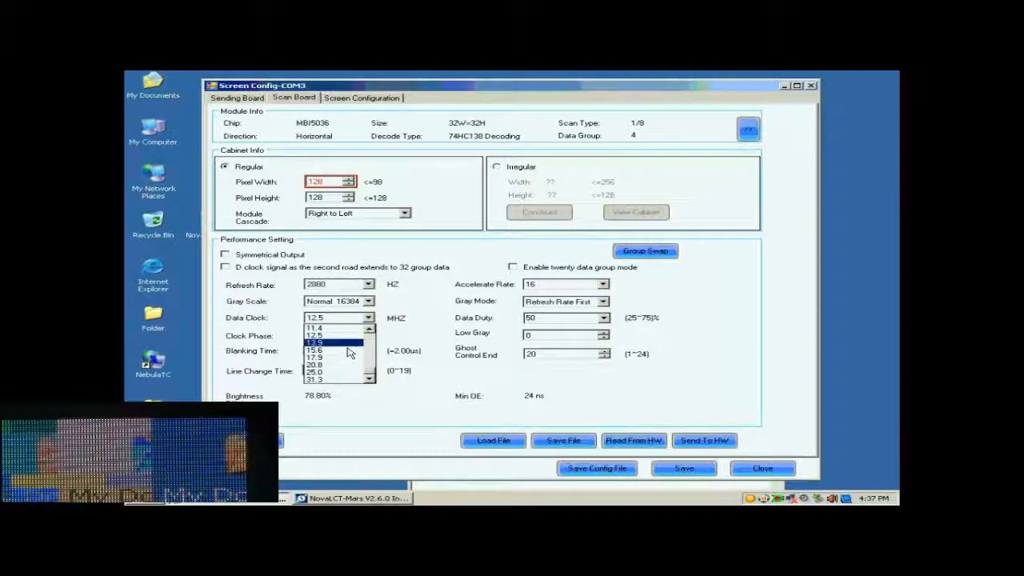
left_click(342, 357)
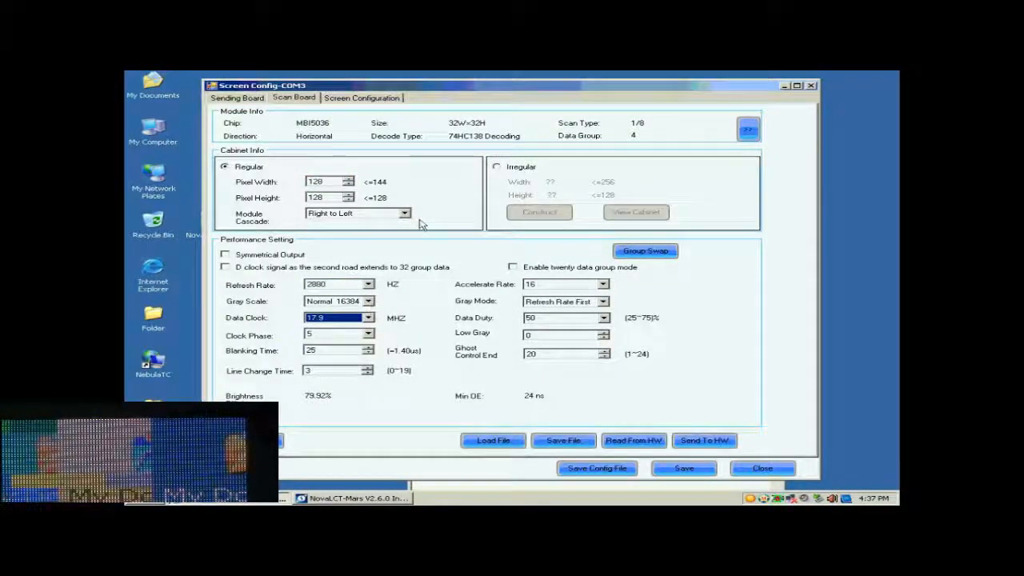
Step: Send the performance parameters to all scan boards and dismiss the notice
left_click(698, 441)
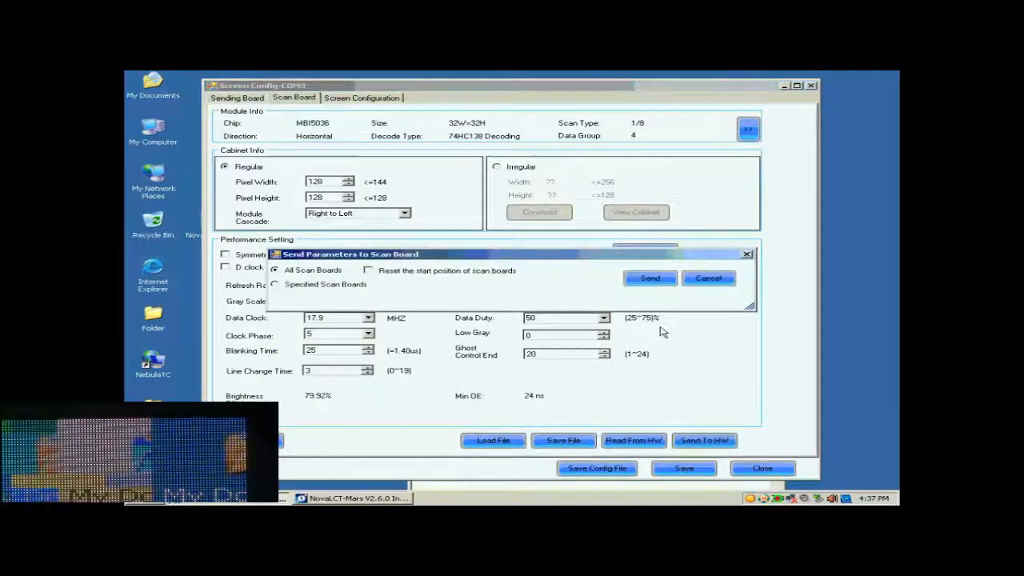
left_click(650, 280)
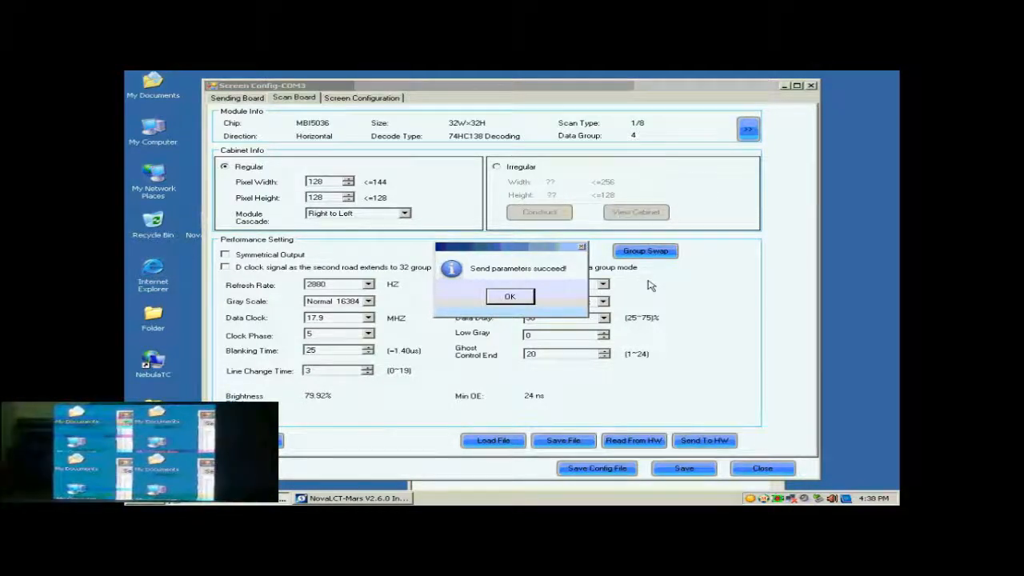
left_click(507, 296)
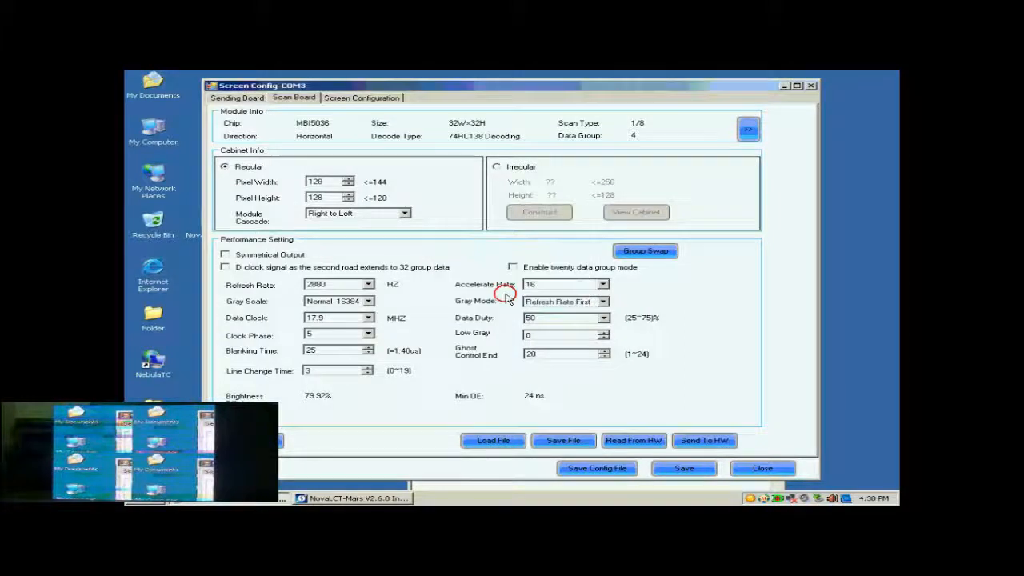
Step: Set the clock phase to 1, and send the parameters to all scan boards and save them to the hardware
left_click(368, 334)
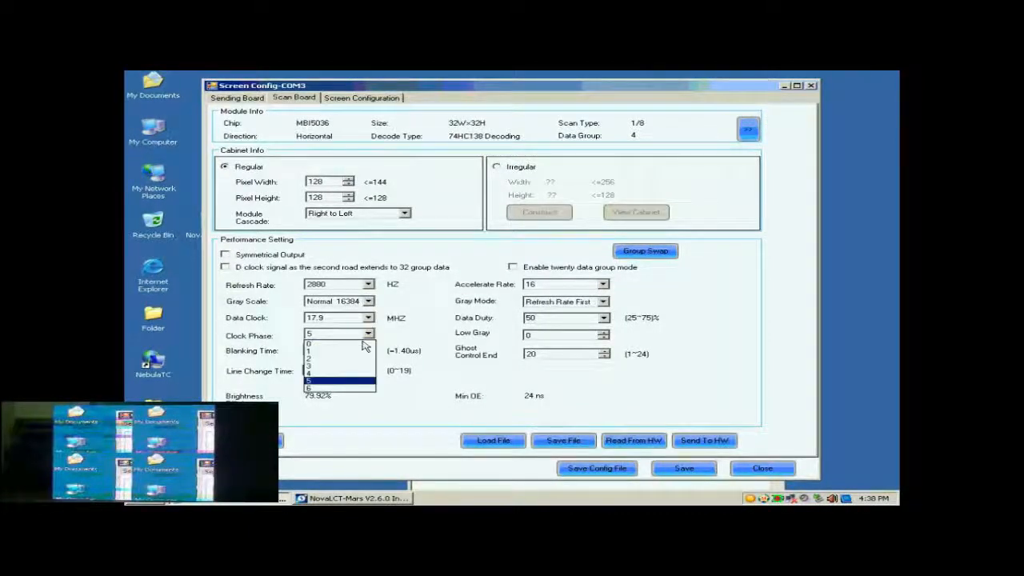
left_click(344, 351)
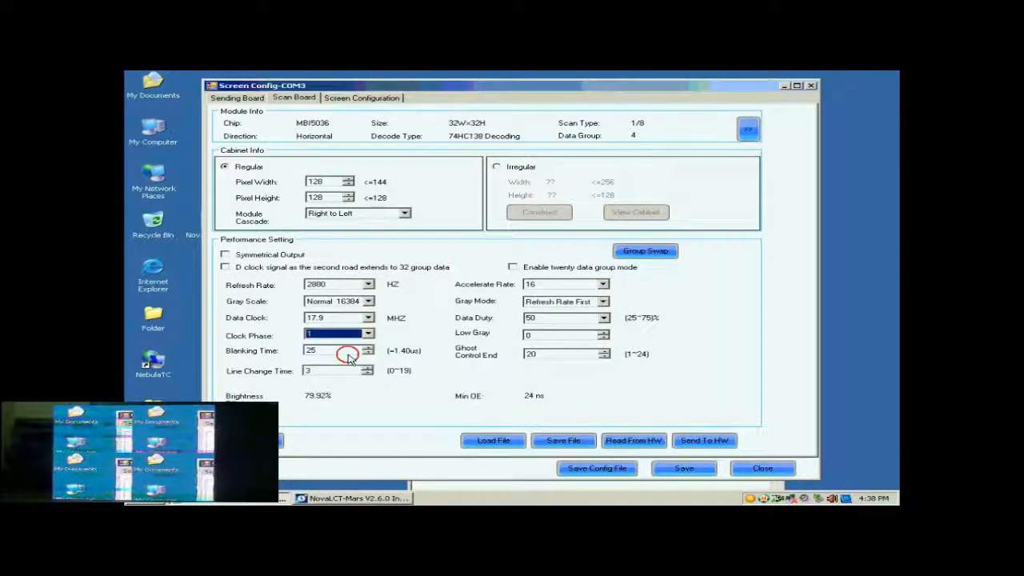
left_click(698, 441)
left_click(657, 285)
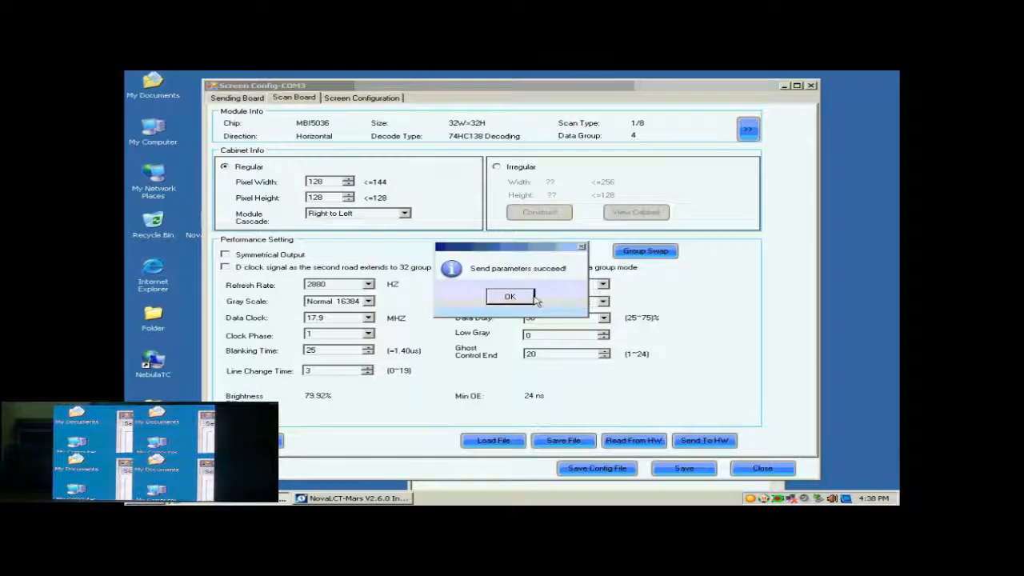
left_click(534, 298)
left_click(675, 468)
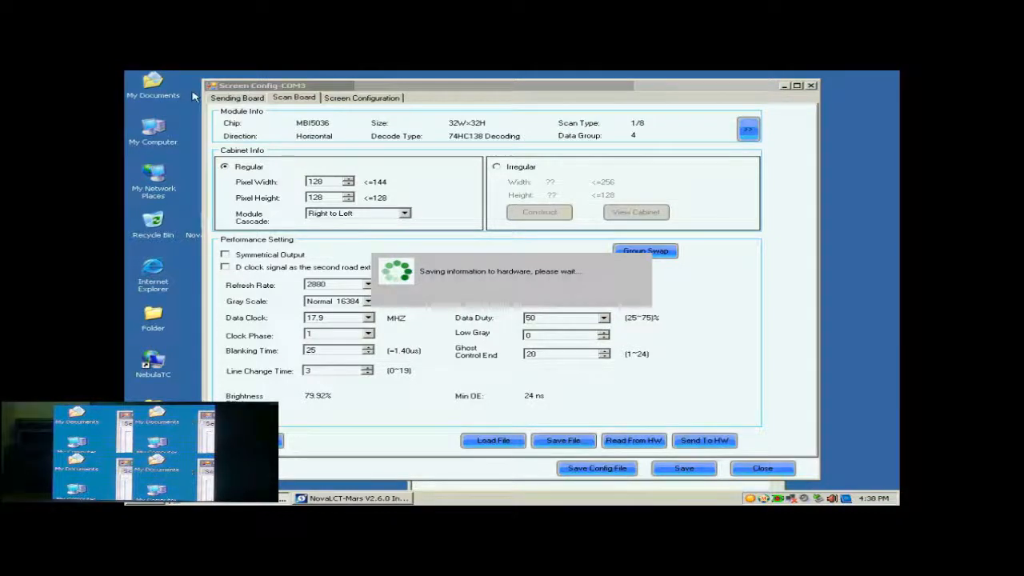
left_click(516, 294)
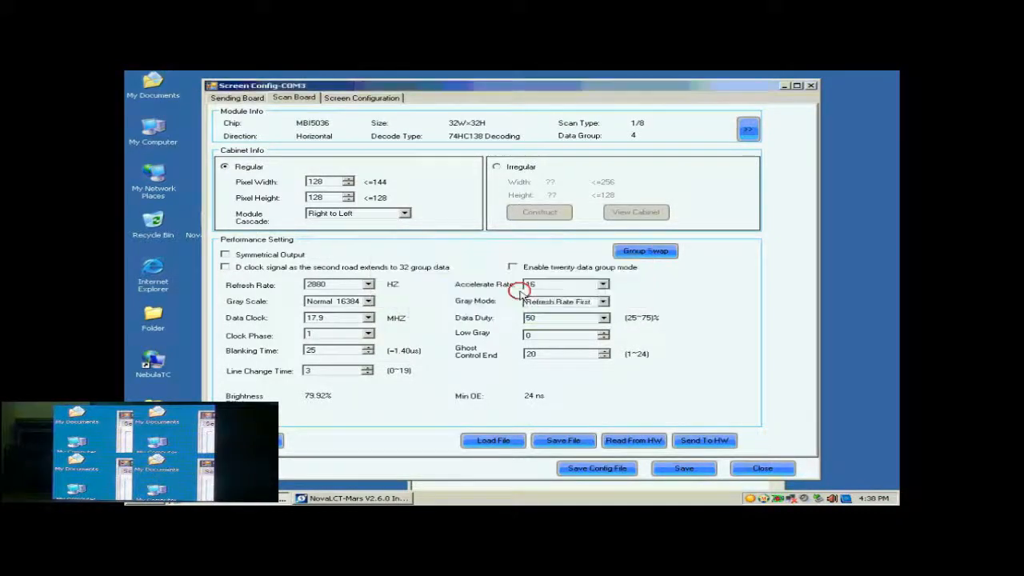
Step: Start configuring one screen as a Standard Screen, using sending board 1 and port 1
left_click(349, 99)
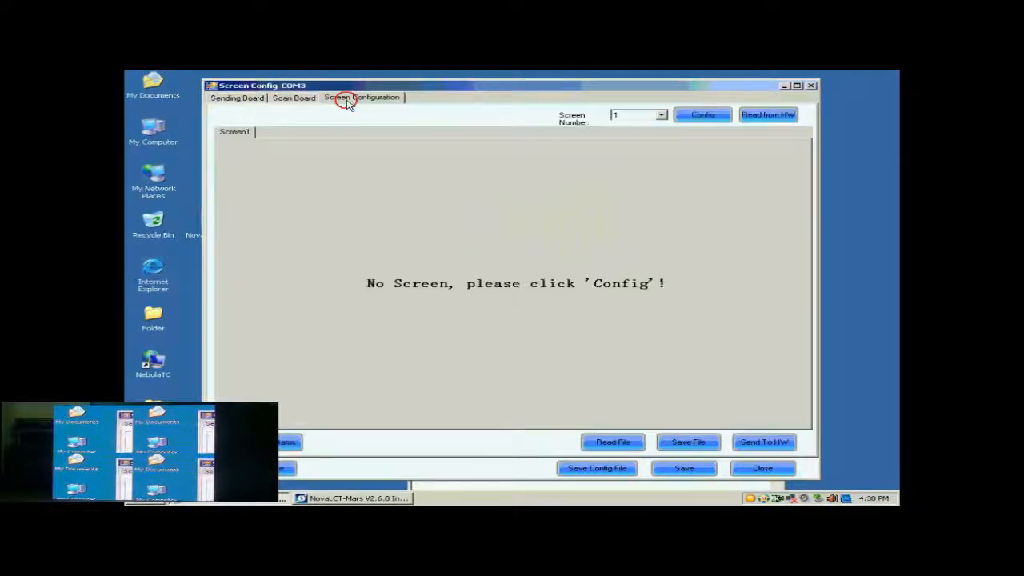
left_click(702, 116)
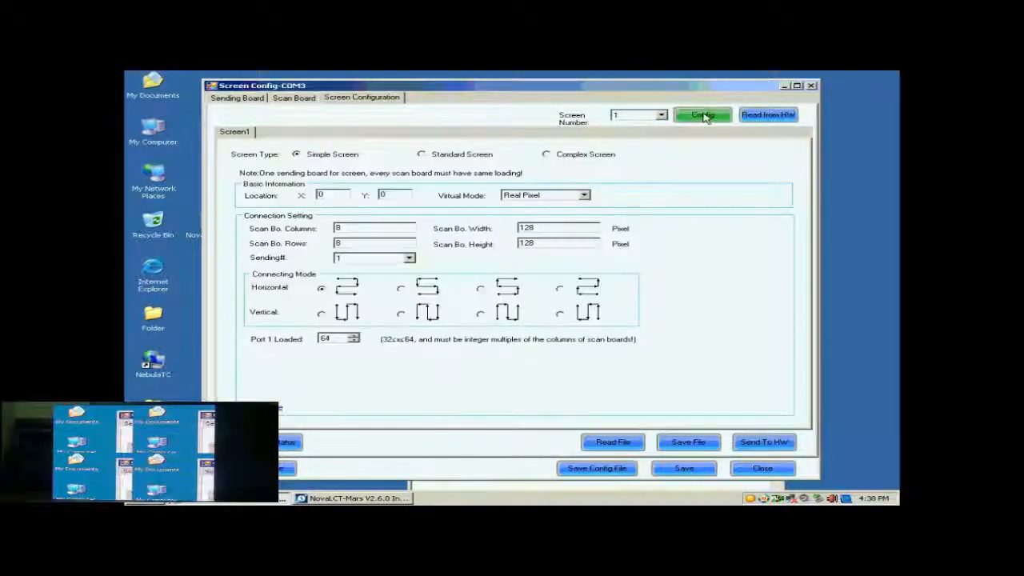
left_click(439, 159)
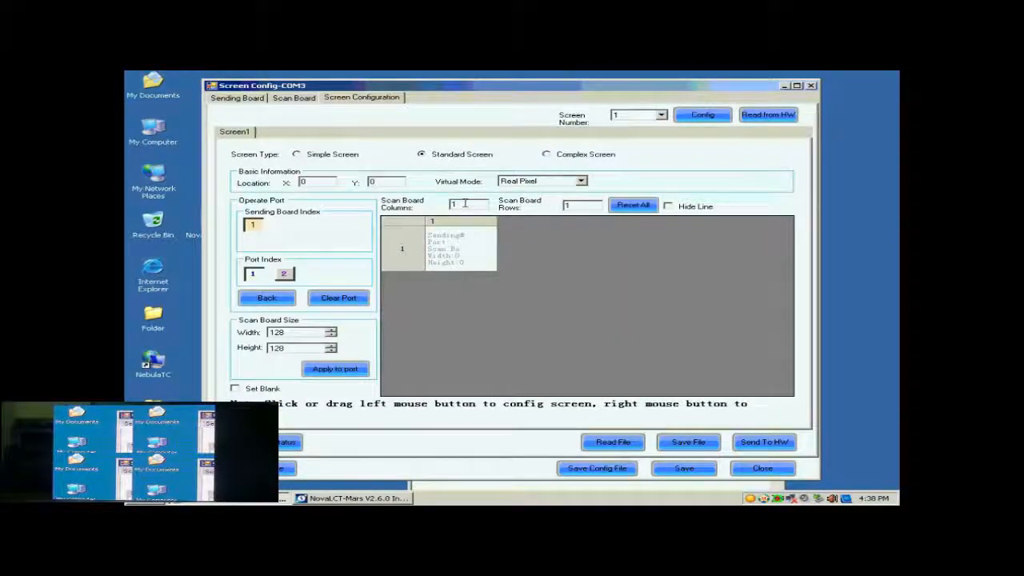
left_click(253, 228)
left_click(254, 274)
Step: Set the standard screen's layout to 2 scan board columns and 2 scan board rows, and reset the grid
left_click(464, 204)
left_click_drag(465, 204, 440, 206)
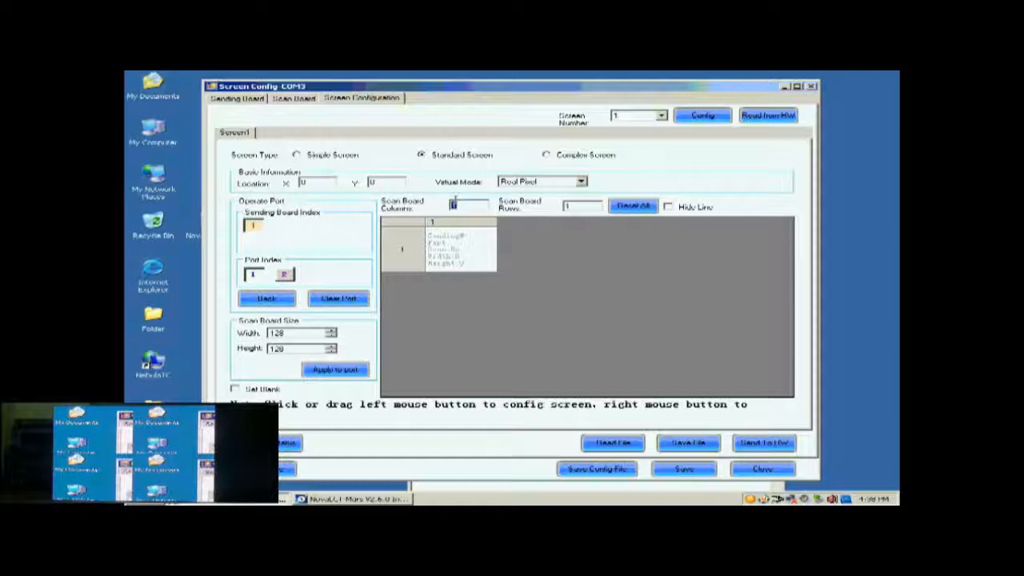
type("2")
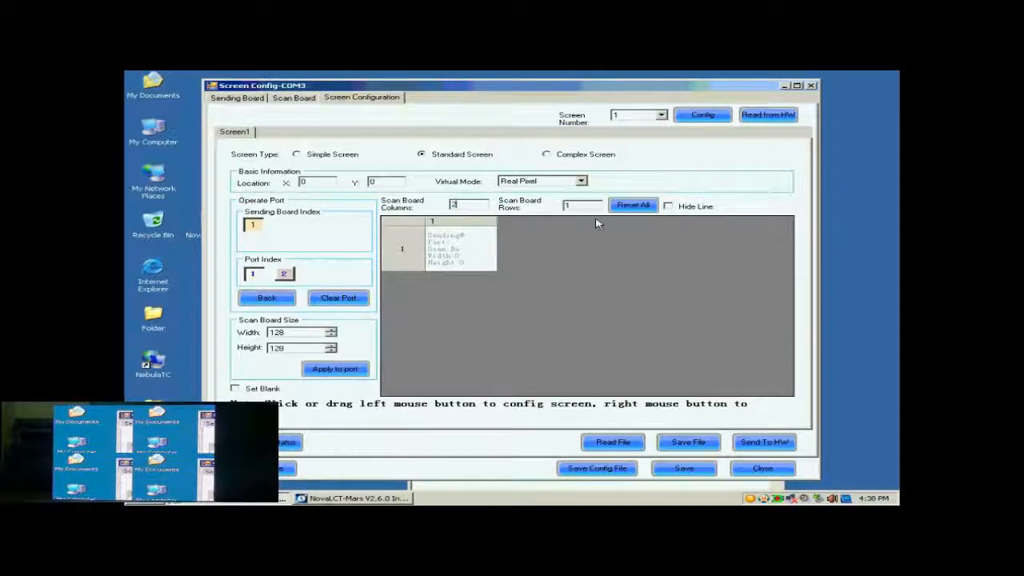
left_click(582, 207)
left_click_drag(581, 207, 558, 208)
type("2")
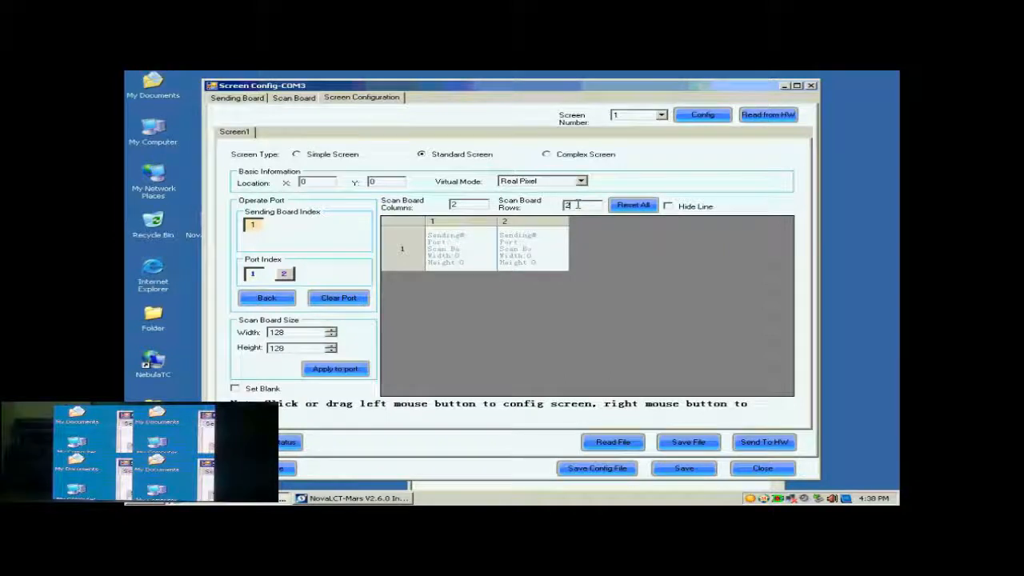
left_click(622, 206)
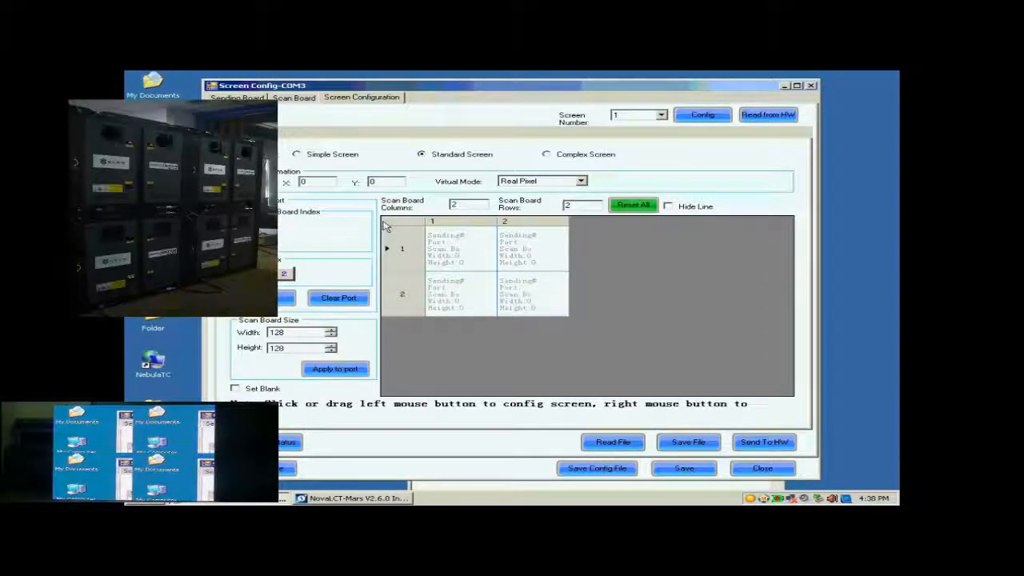
Step: Route the 128 x 128 scan boards from row 1 column 2 to row 1 column 1, row 2 column 1 and row 2 column 2
left_click(276, 333)
left_click(277, 349)
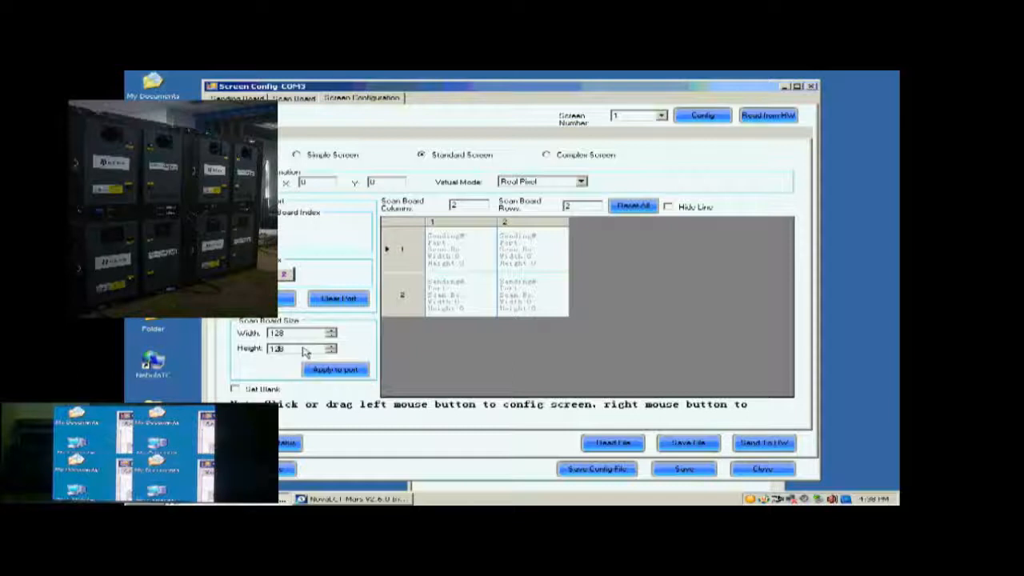
left_click(518, 252)
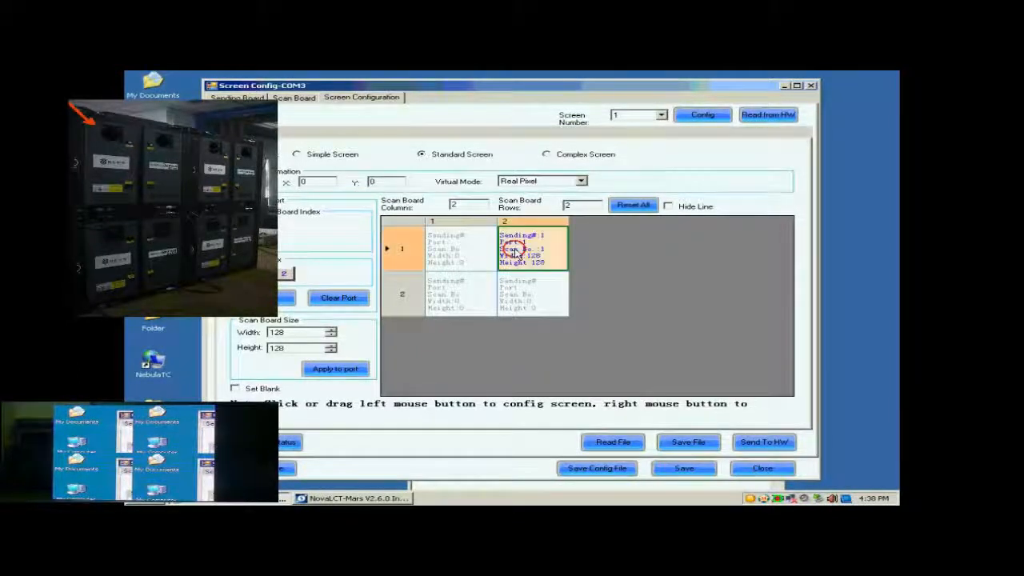
left_click(470, 255)
left_click(461, 292)
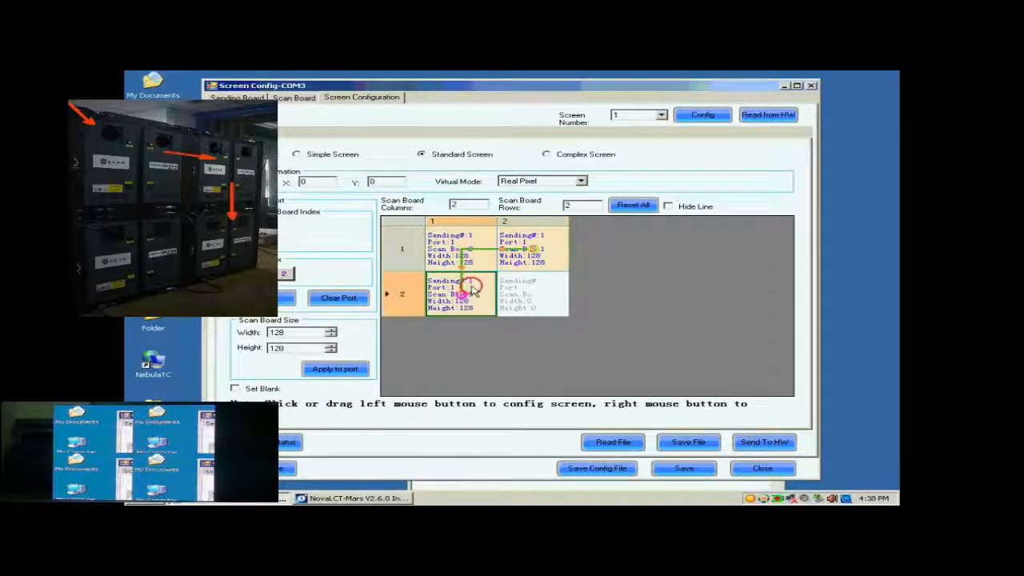
left_click(545, 302)
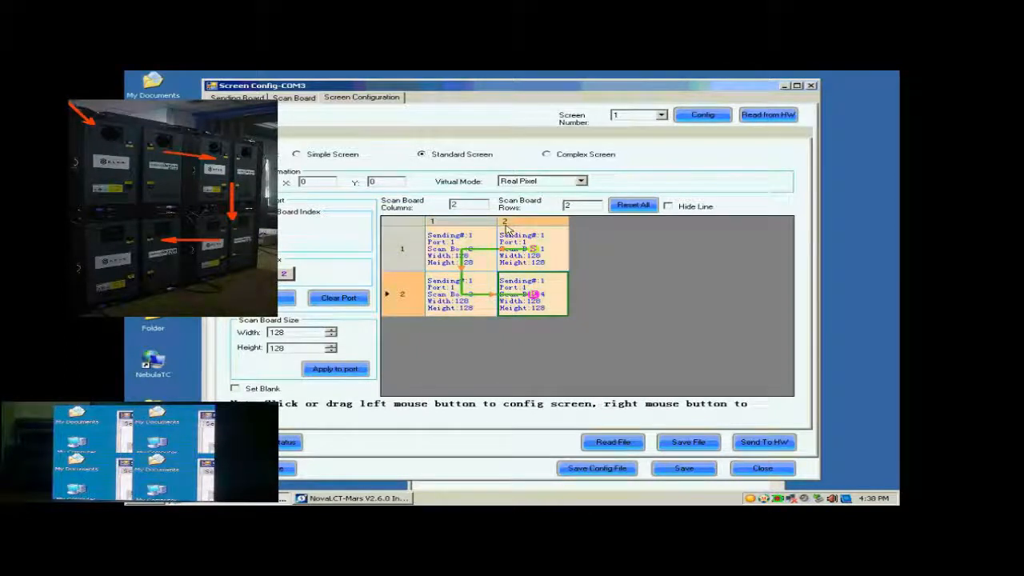
Step: Send the screen connection layout to the hardware and save it there, dismissing the notices
left_click(756, 444)
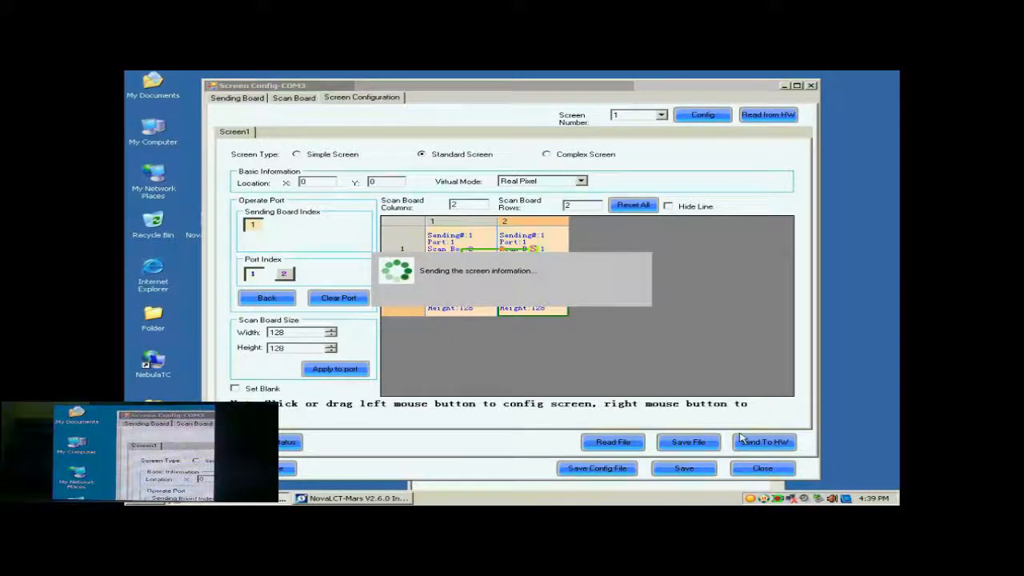
left_click(527, 296)
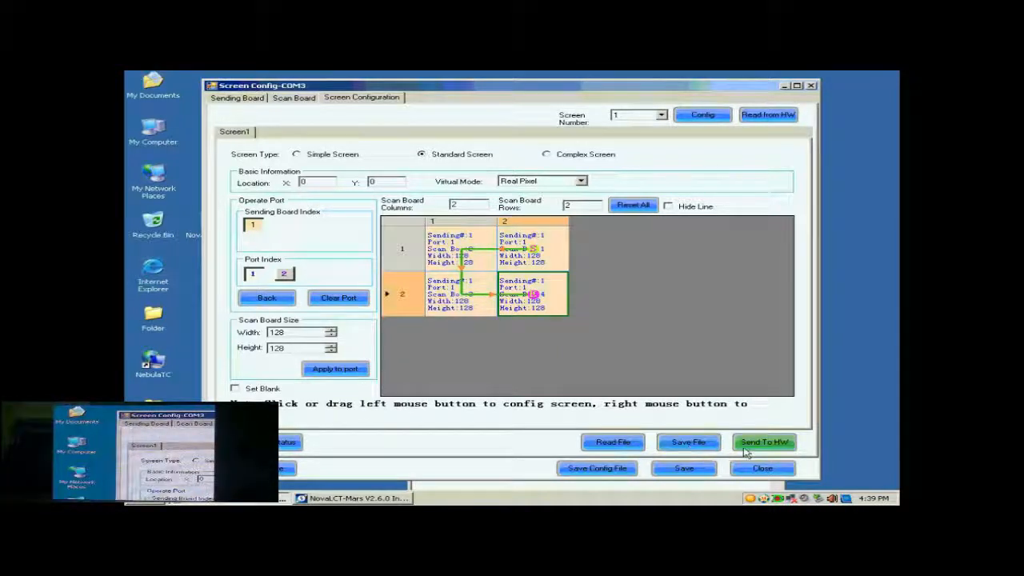
left_click(702, 470)
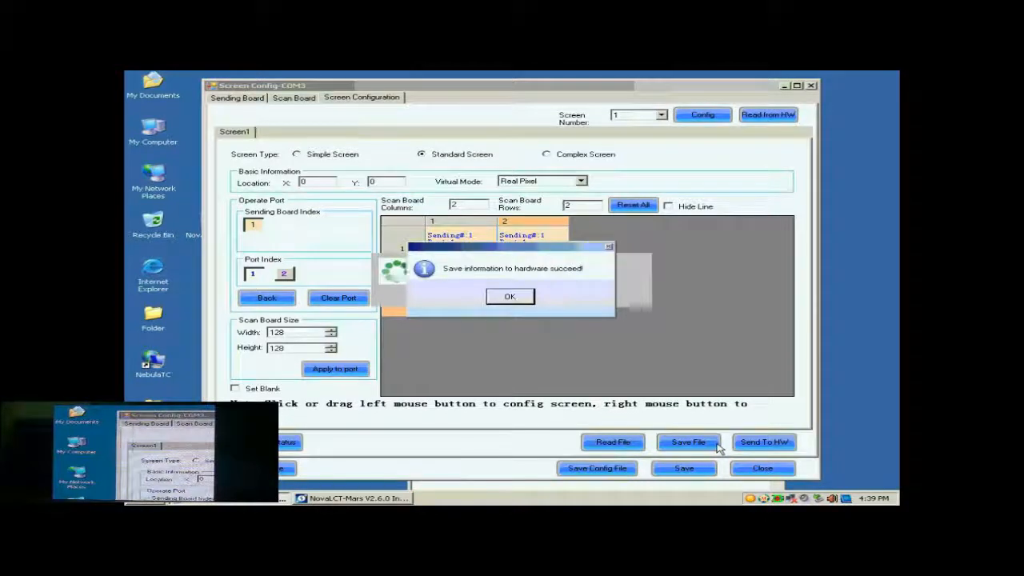
left_click(524, 297)
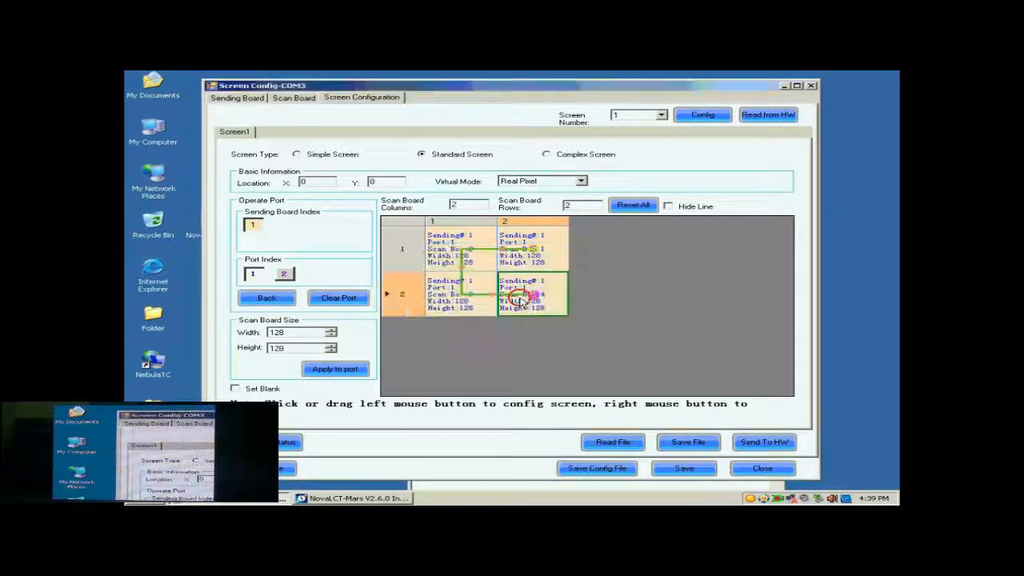
Step: Save the system configuration to the Desktop as a System Profile file named "buckup data"
left_click(600, 470)
left_click(499, 337)
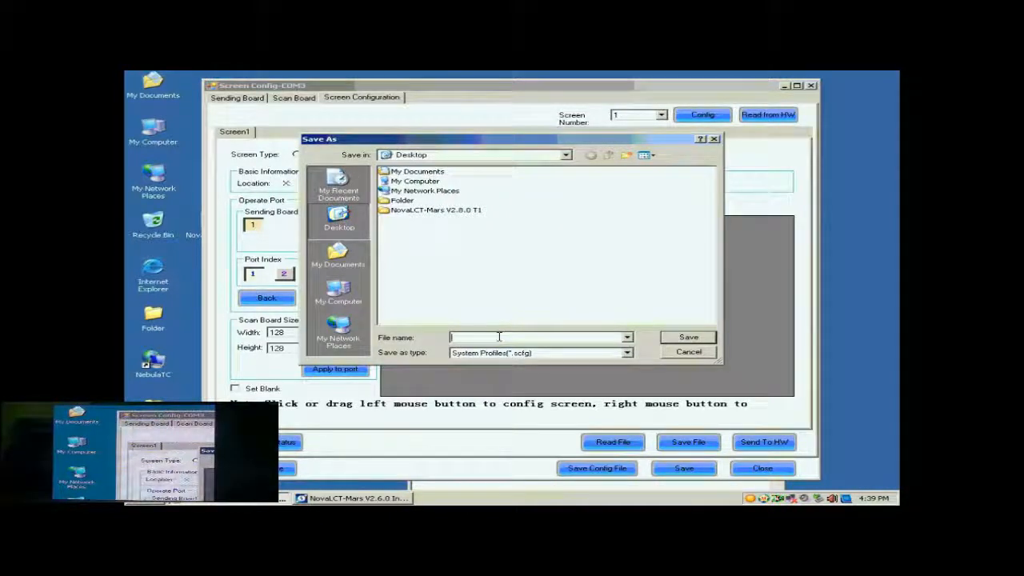
type("buckup")
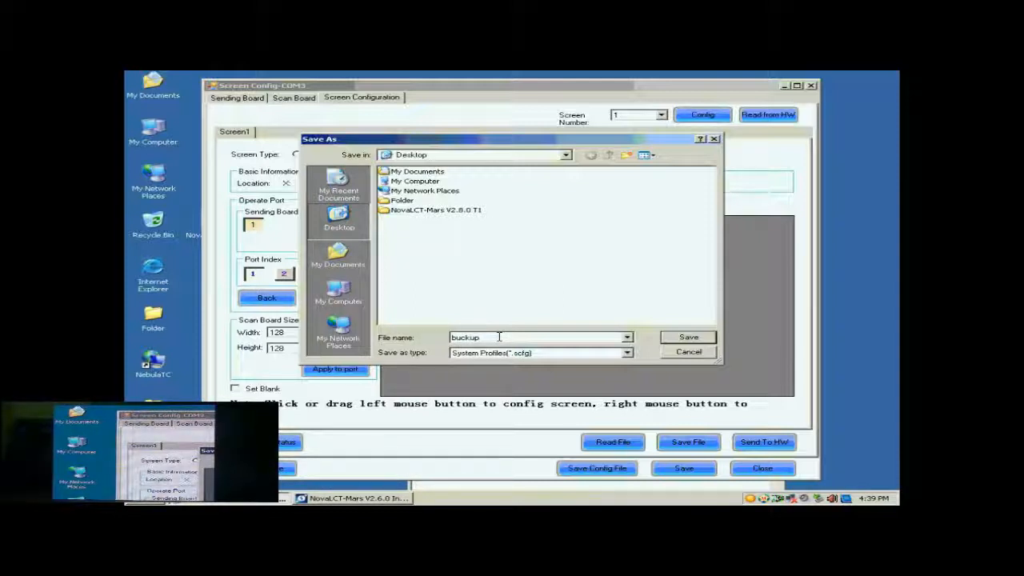
type("data")
left_click(680, 337)
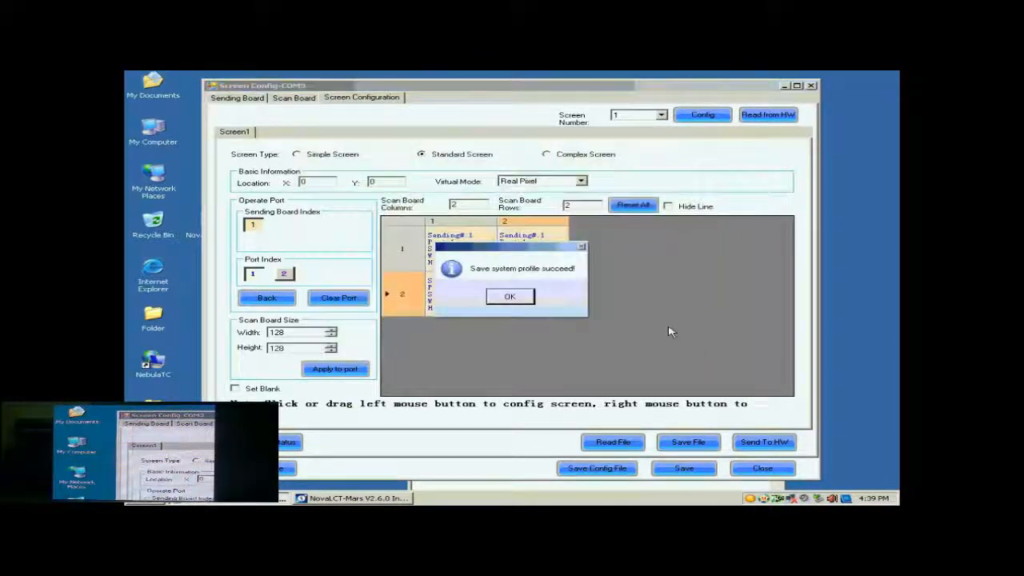
left_click(511, 297)
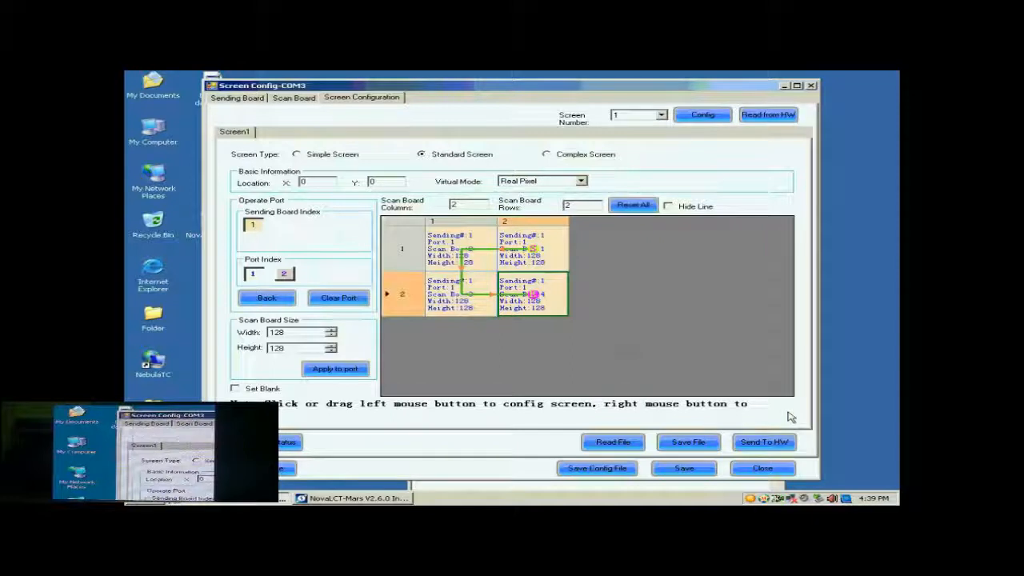
Step: Close the configuration window and configure the screen on COM3 from the saved file "buckup data.scfg"
left_click(764, 468)
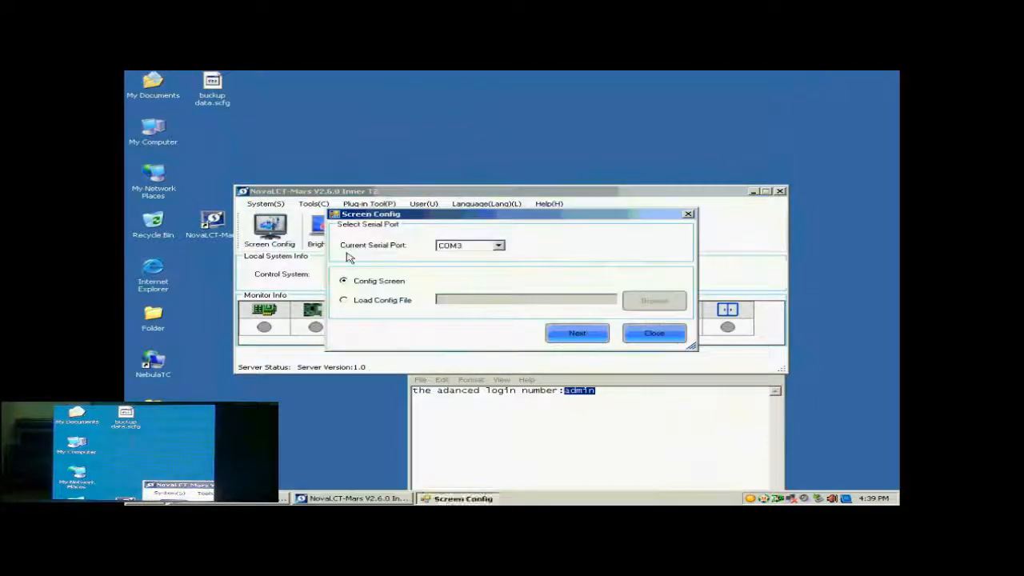
left_click(381, 305)
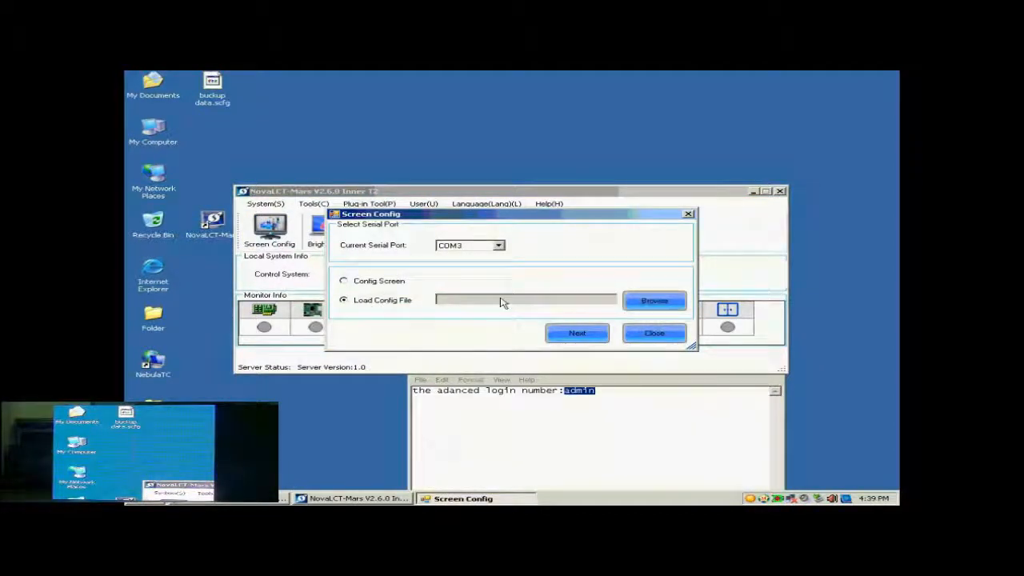
left_click(635, 297)
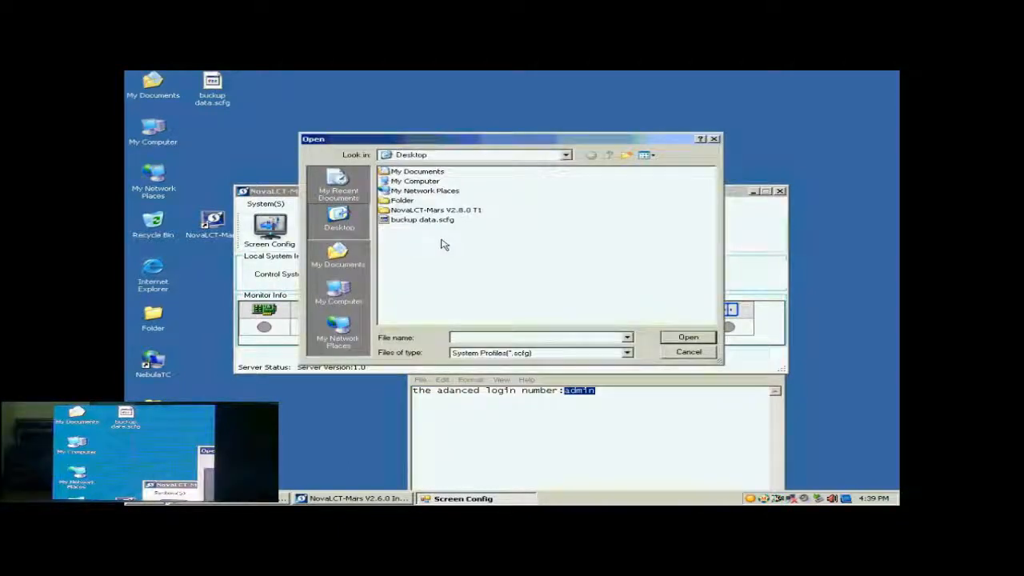
left_click(422, 219)
left_click(687, 337)
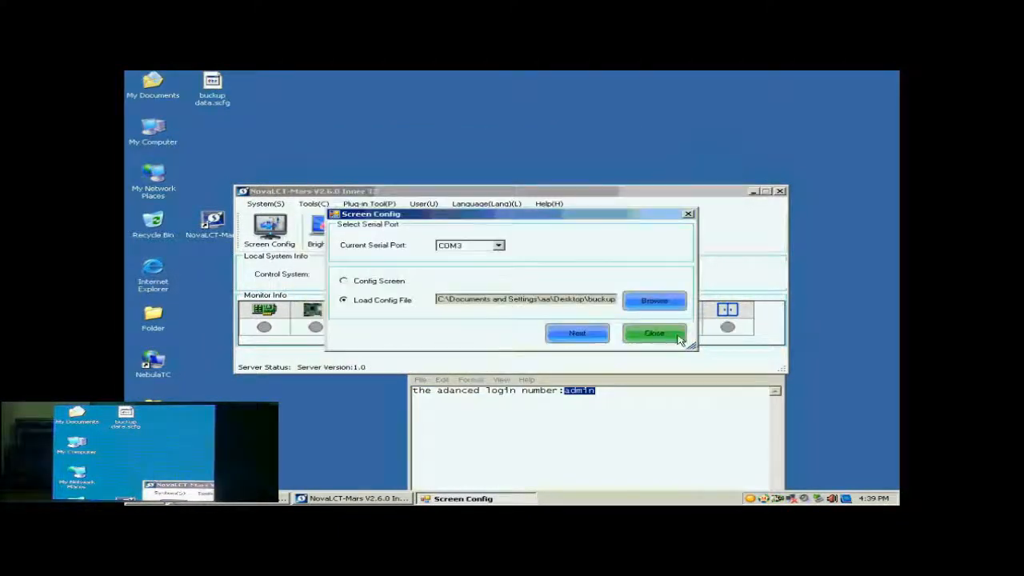
left_click(582, 338)
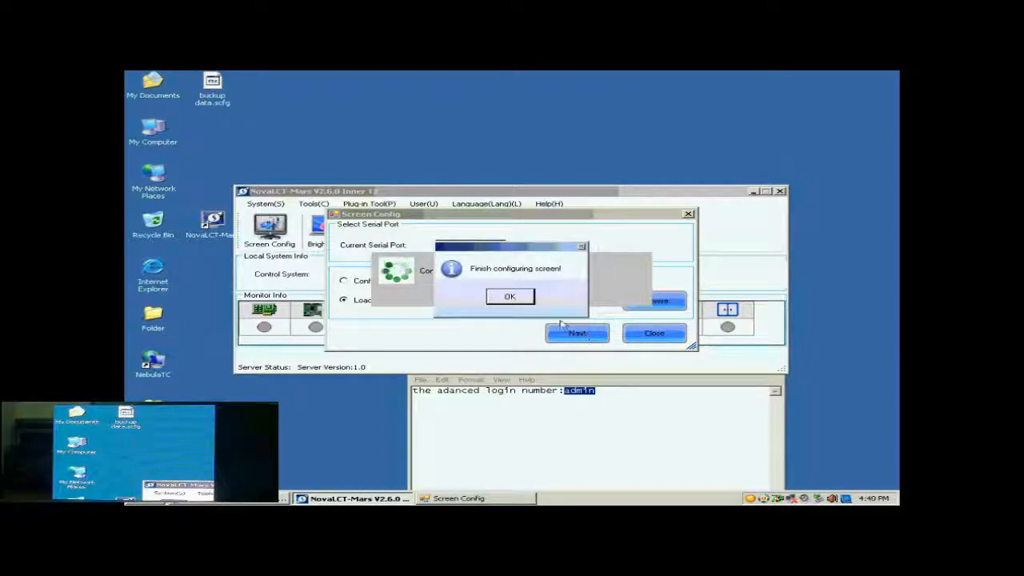
left_click(524, 302)
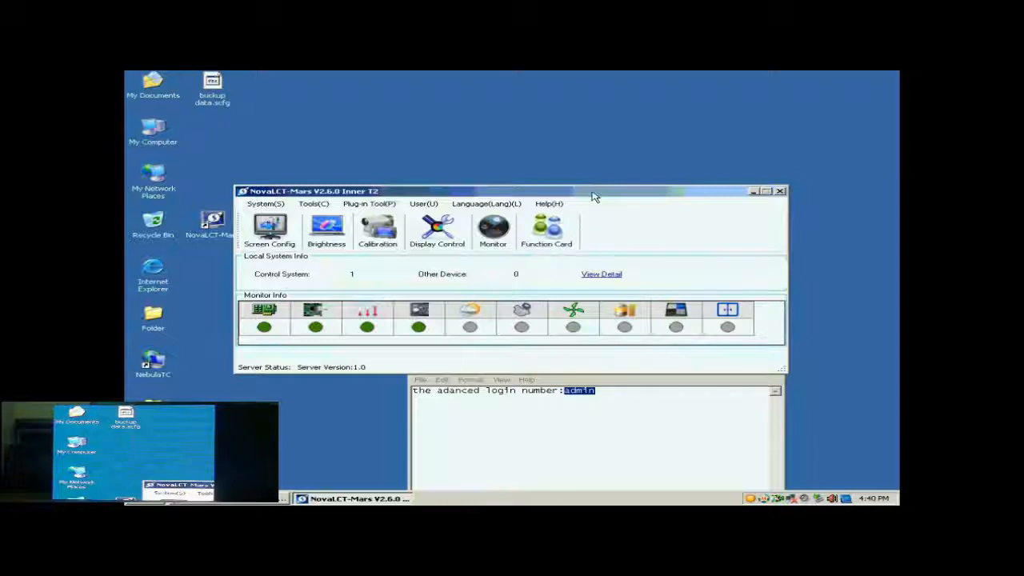